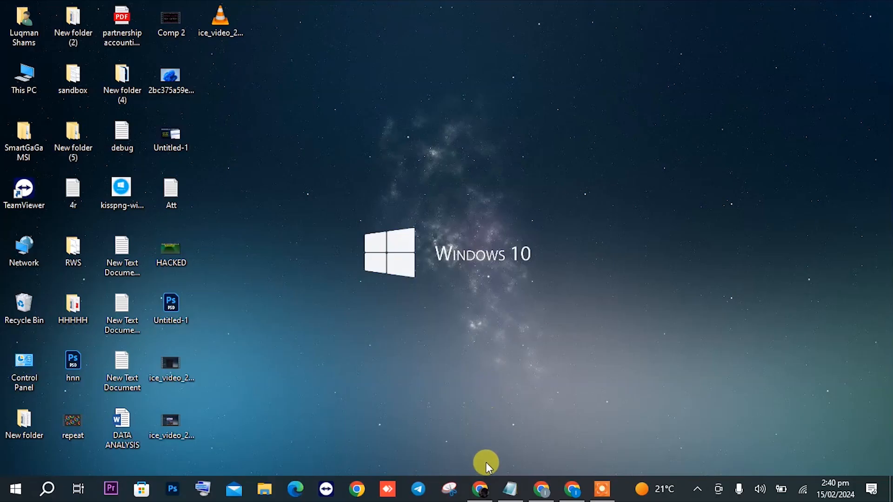
# Open a Chrome browser window from the taskbar
pyautogui.click(480, 489)
# Go to outlook.com in a new browser tab
pyautogui.click(515, 31)
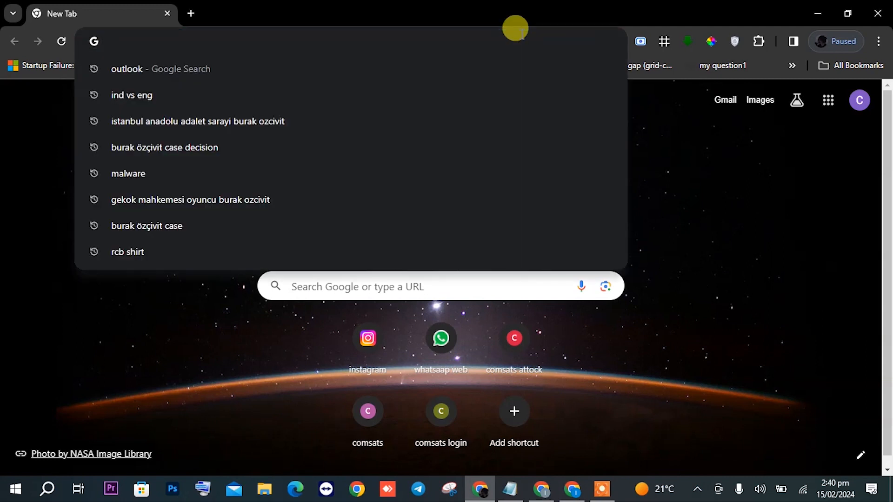
pyautogui.write('OUTLOOK.COM')
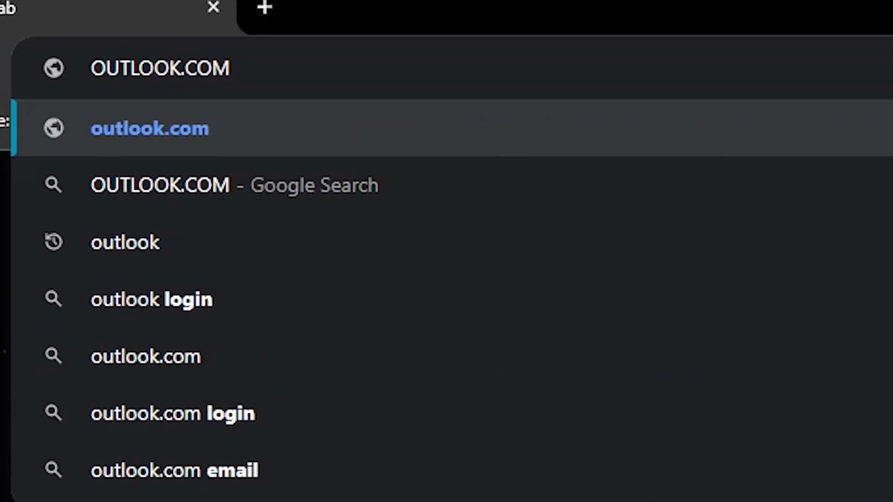
pyautogui.press('Return')
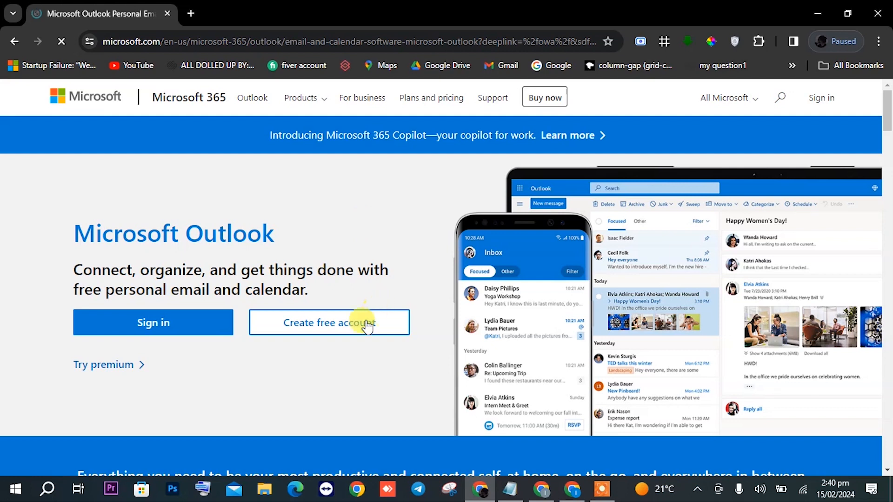
# Start a free Outlook.com account, enter the new email name, and continue
pyautogui.click(347, 324)
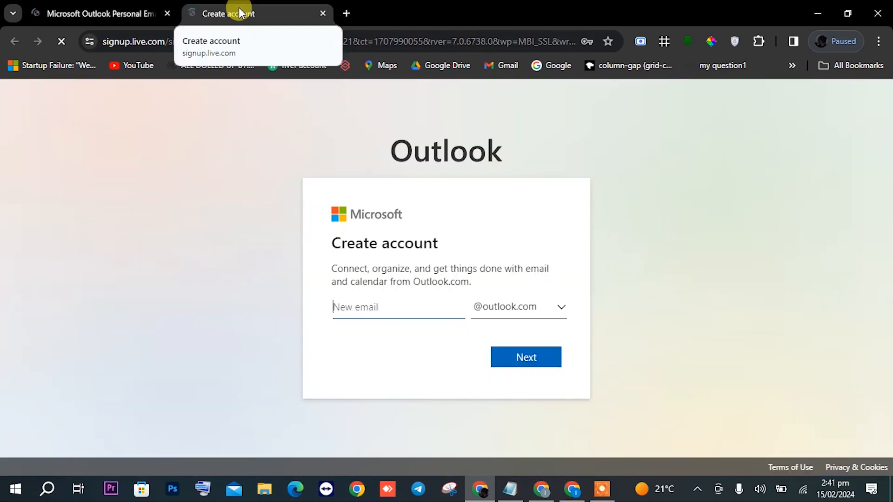
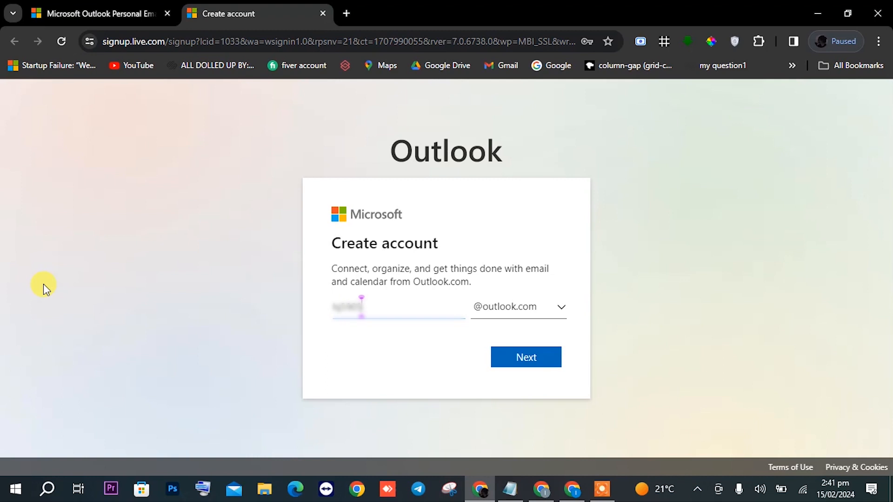
pyautogui.click(497, 363)
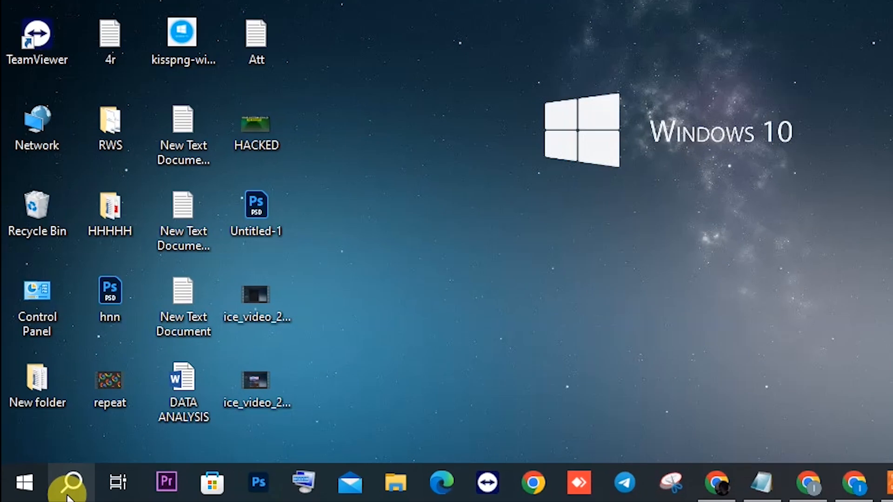
# Launch Outlook 2016 through Windows Search and open its account information page
pyautogui.click(70, 486)
pyautogui.write('outloo')
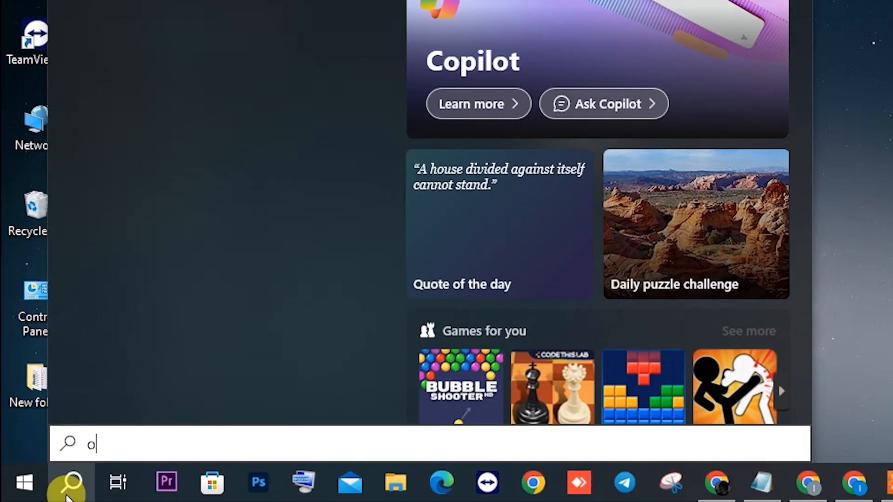
pyautogui.write('k')
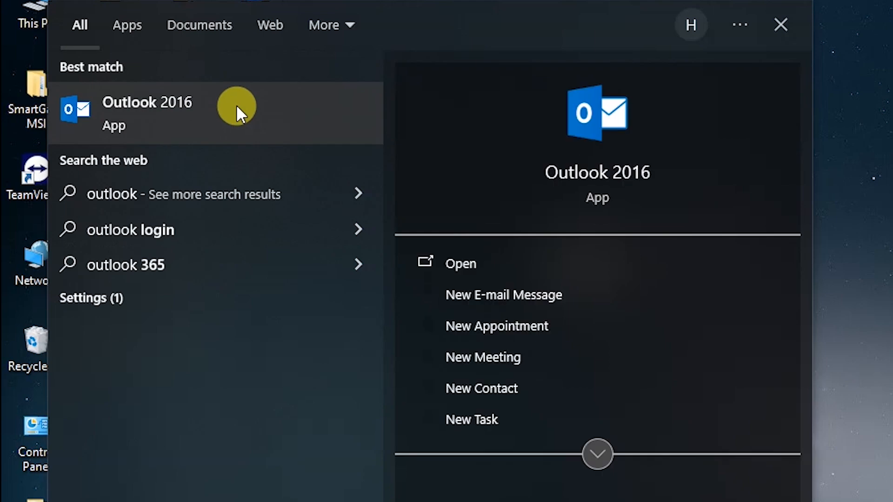
pyautogui.click(236, 104)
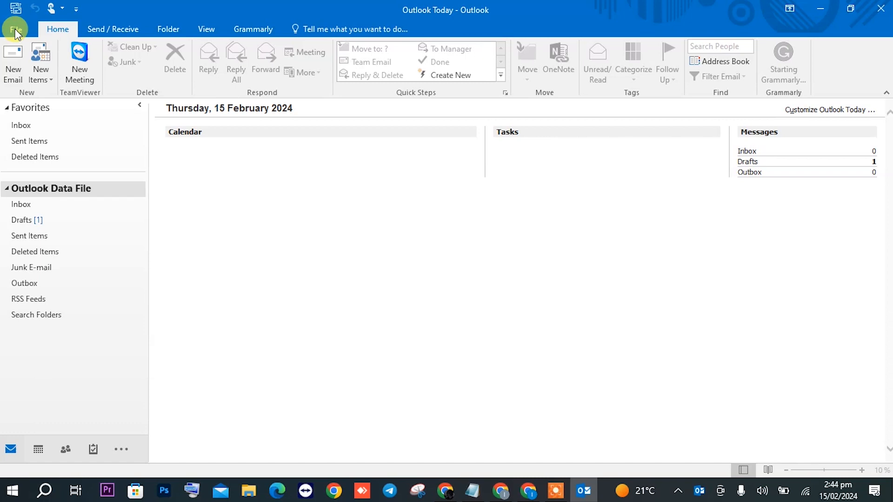
pyautogui.click(15, 29)
# In Add Account, enter your name, the corrected e-mail address, and the password twice
pyautogui.click(142, 107)
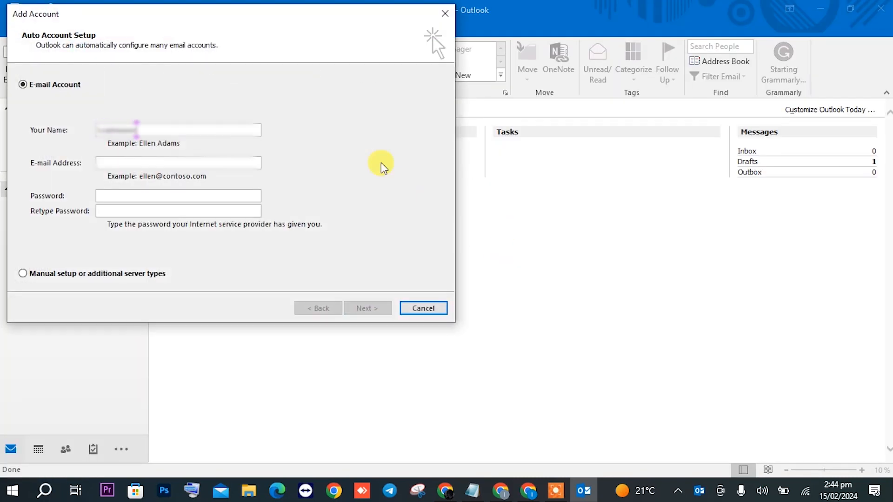
pyautogui.write('n Shams')
pyautogui.click(230, 159)
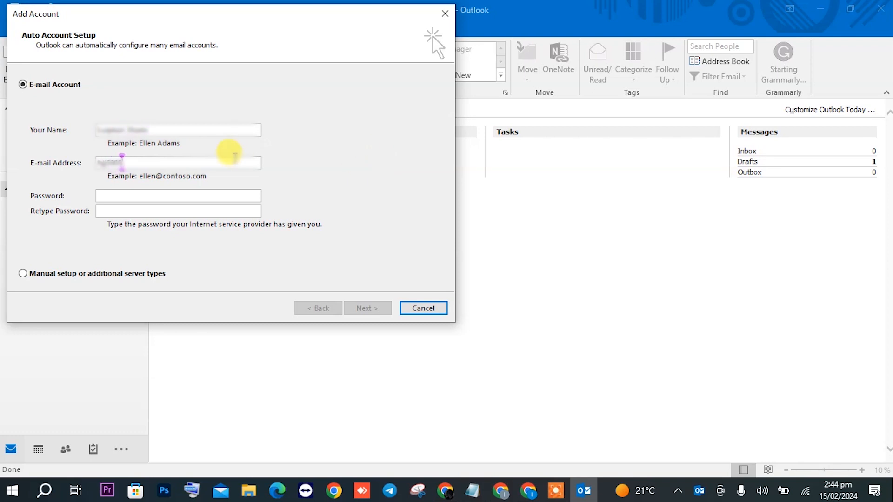
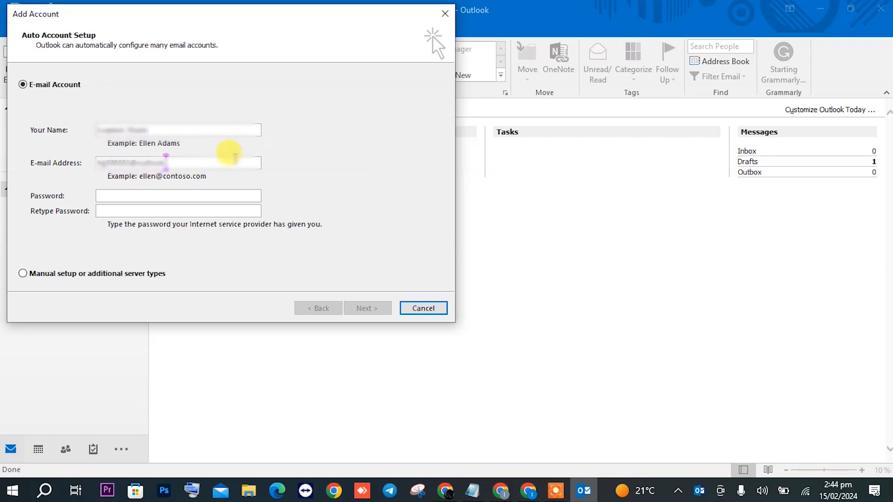
pyautogui.click(108, 164)
pyautogui.press('BackSpace')
pyautogui.write('j')
pyautogui.click(167, 196)
pyautogui.write('*')
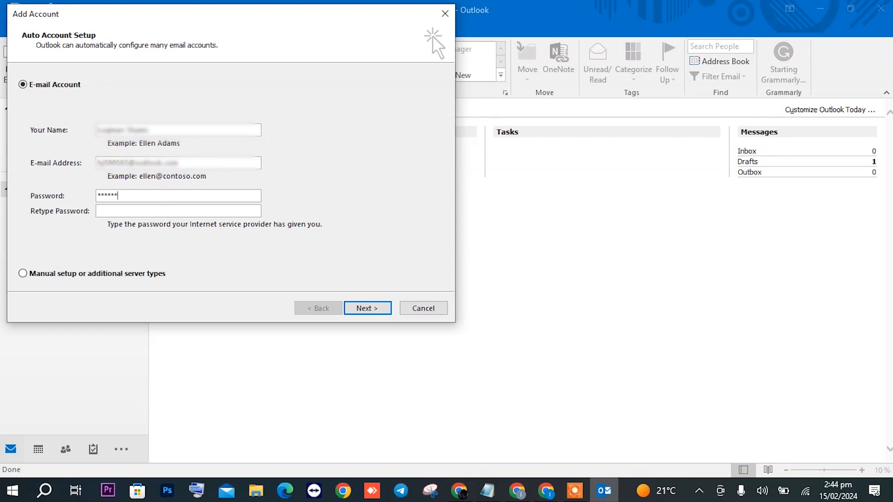
pyautogui.click(189, 207)
pyautogui.write('*')
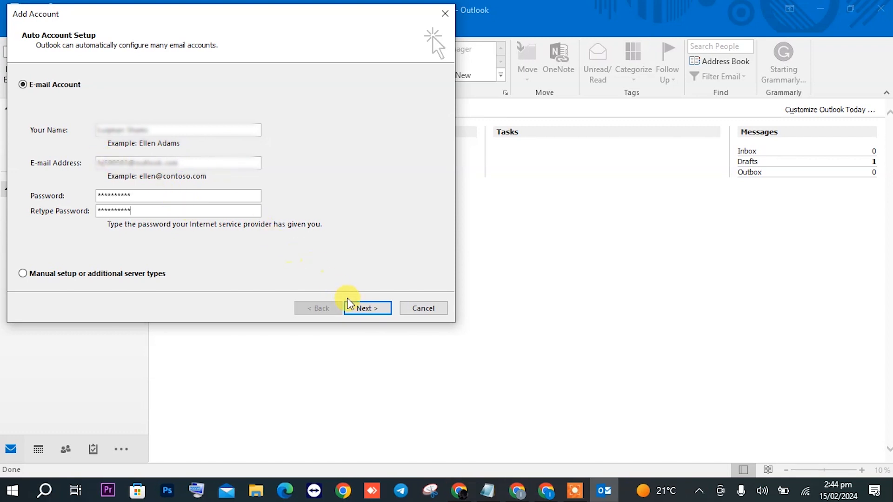
# Run automatic account setup and finish once the IMAP account is configured
pyautogui.click(357, 309)
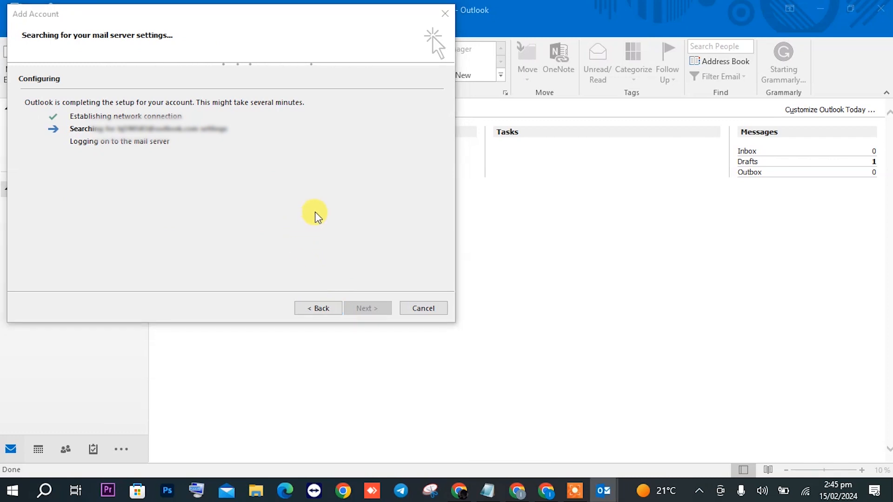
pyautogui.moveTo(268, 12); pyautogui.dragTo(375, 36)
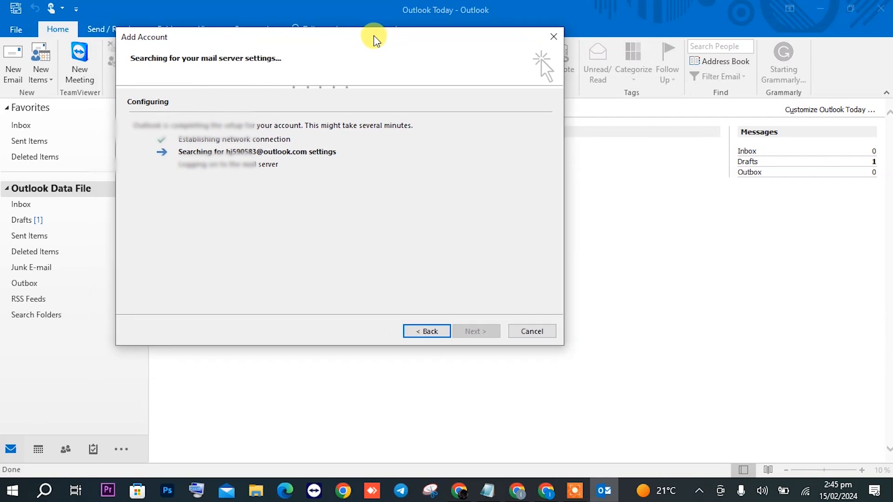
pyautogui.moveTo(317, 37); pyautogui.dragTo(373, 40)
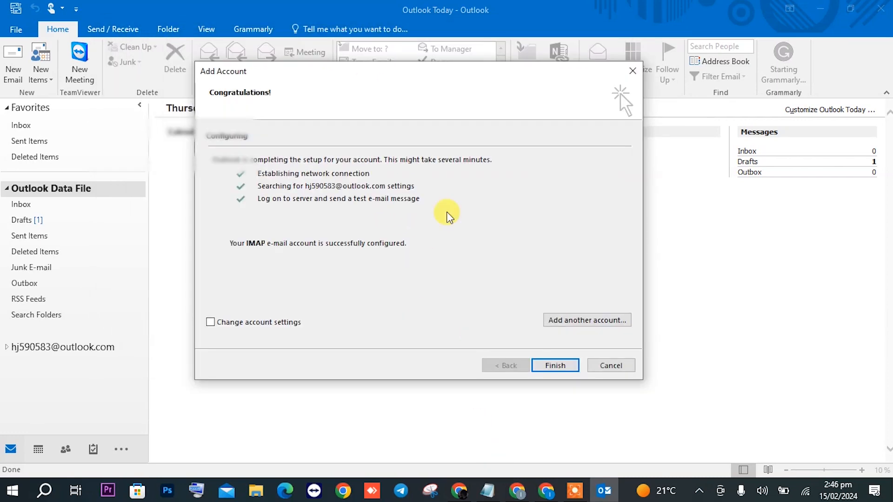
pyautogui.click(557, 367)
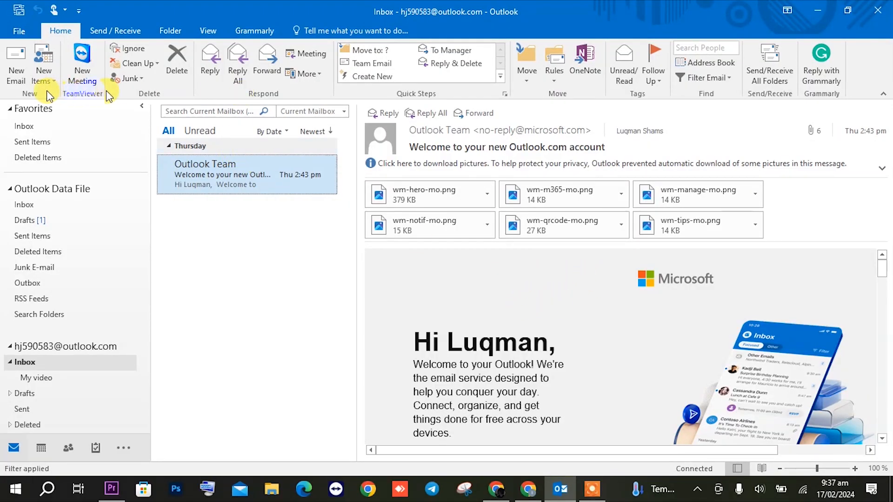
pyautogui.click(16, 75)
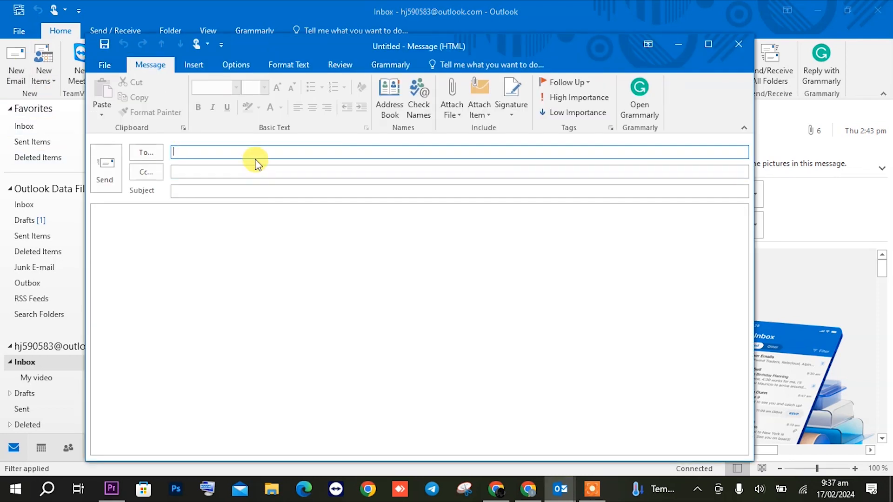
pyautogui.click(248, 150)
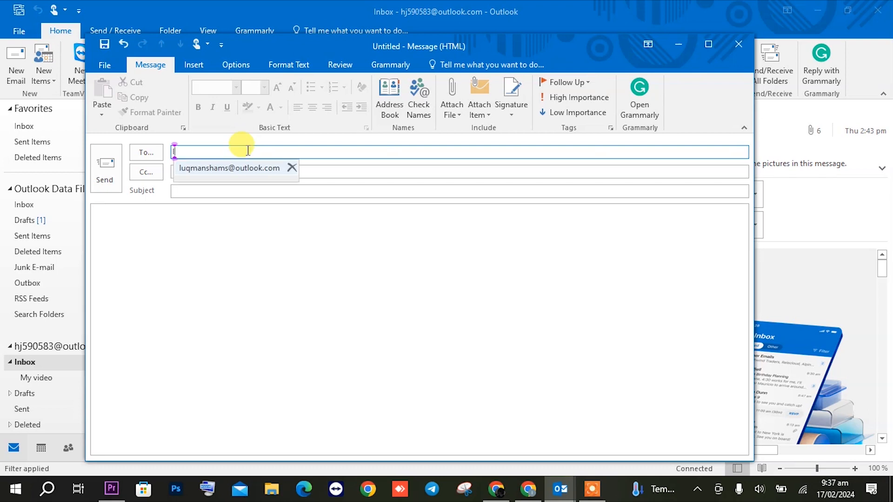
pyautogui.write('luqm')
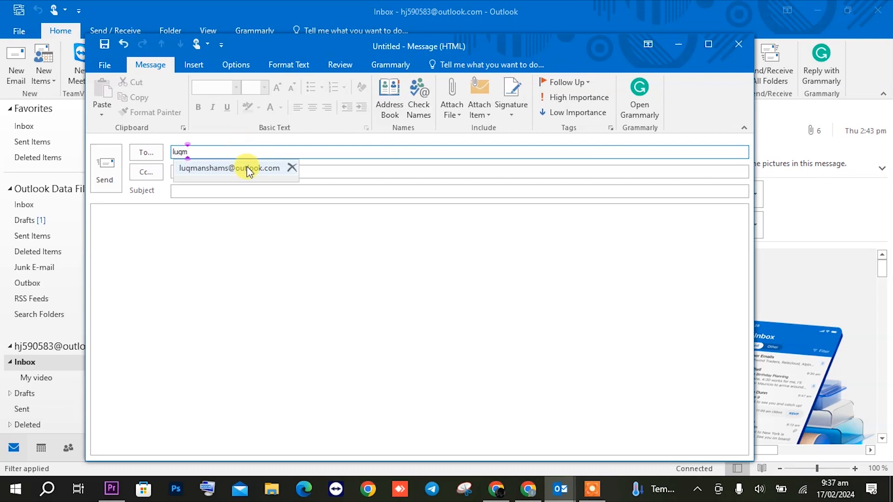
pyautogui.click(242, 167)
pyautogui.click(223, 191)
pyautogui.write('Email to check')
pyautogui.click(225, 217)
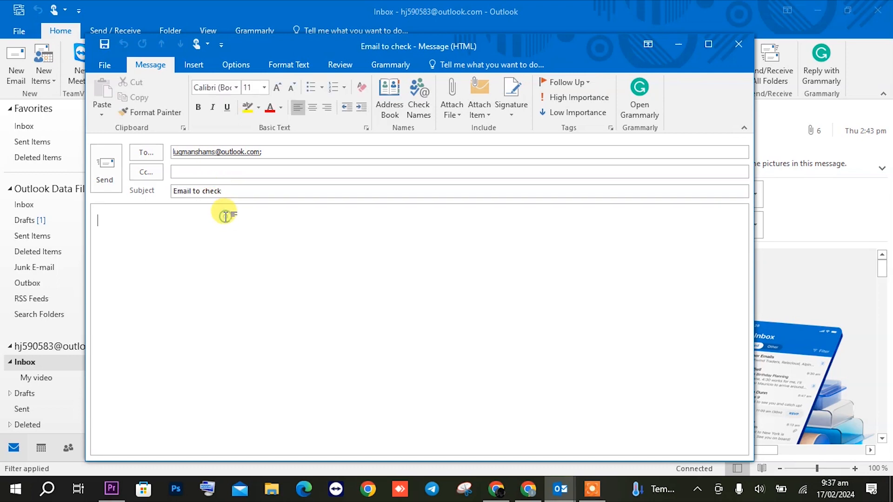
pyautogui.write('I hope yo')
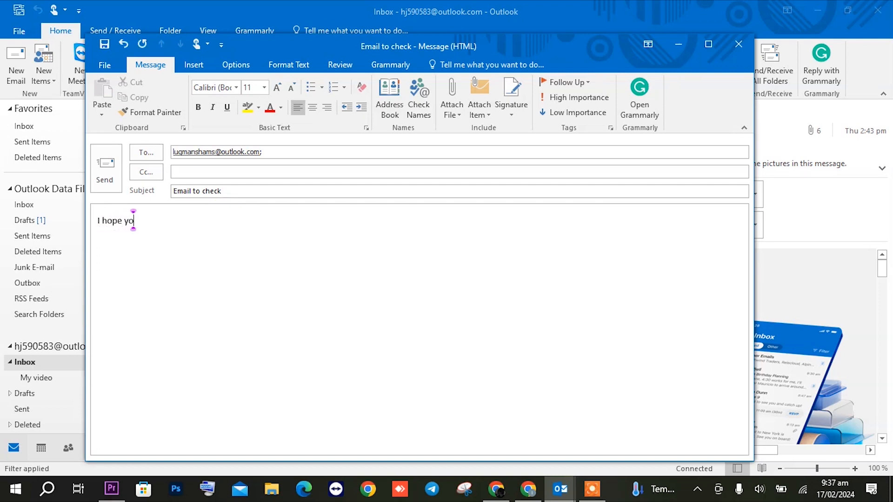
pyautogui.write('u arefine.')
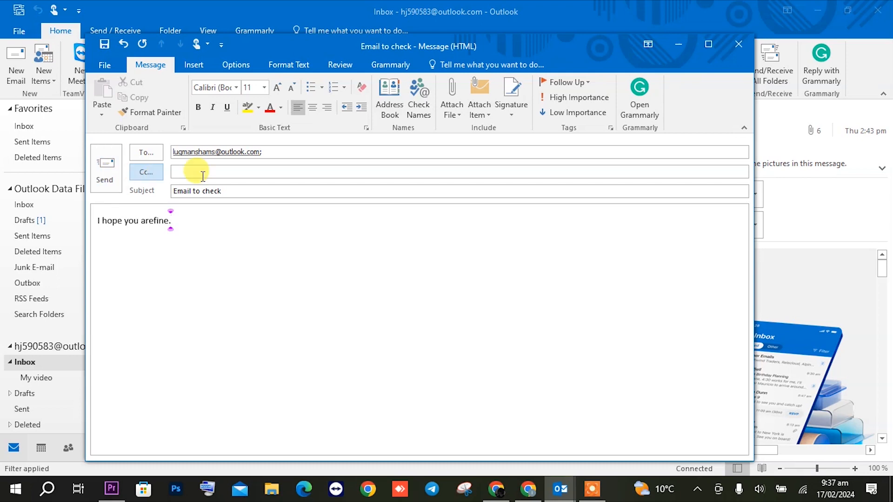
pyautogui.click(743, 36)
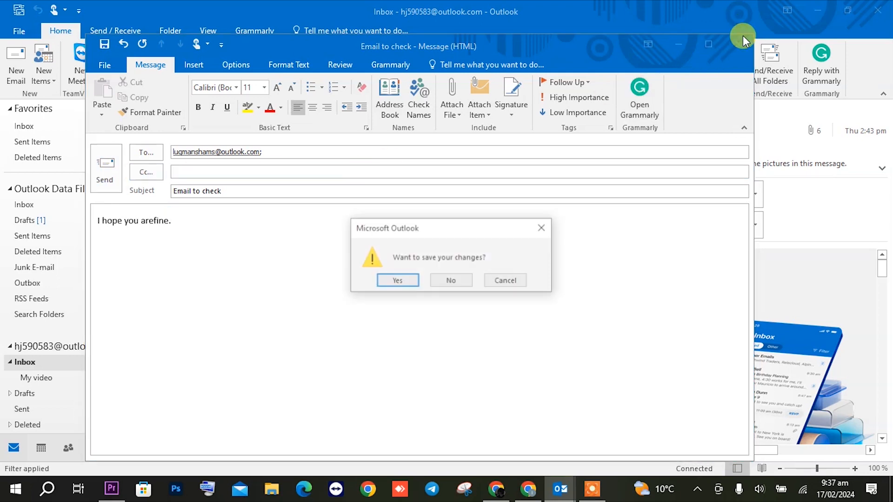
pyautogui.click(441, 281)
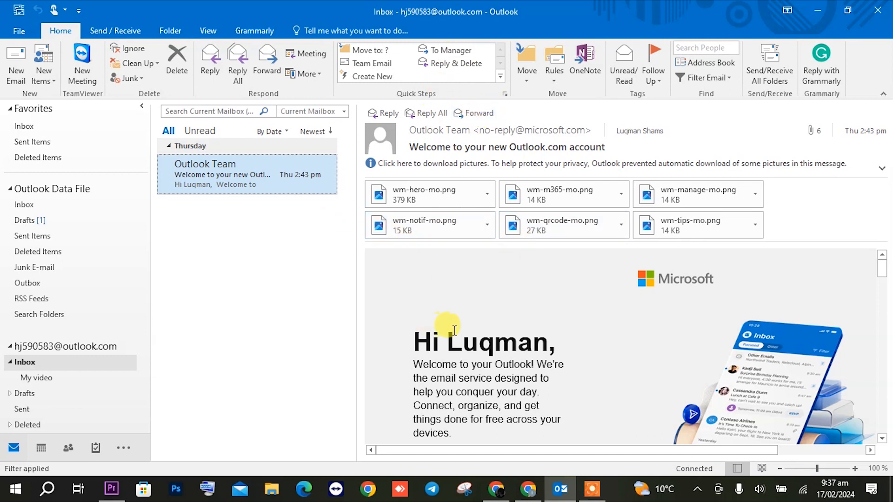
# Forward the welcome message, allow its pictures, then discard the forward draft
pyautogui.click(475, 114)
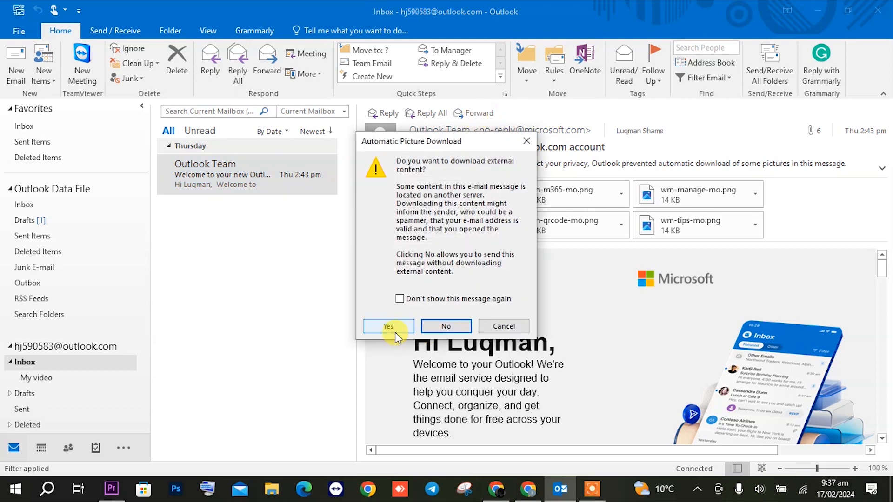
pyautogui.click(395, 330)
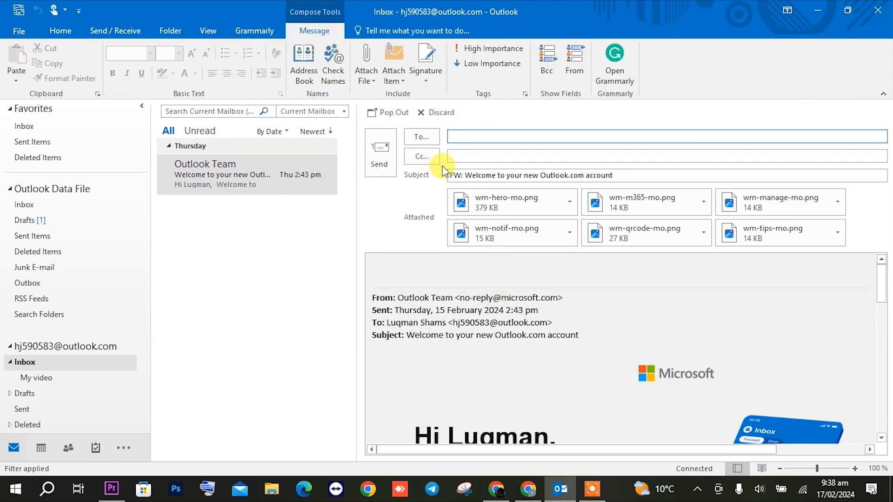
pyautogui.click(436, 113)
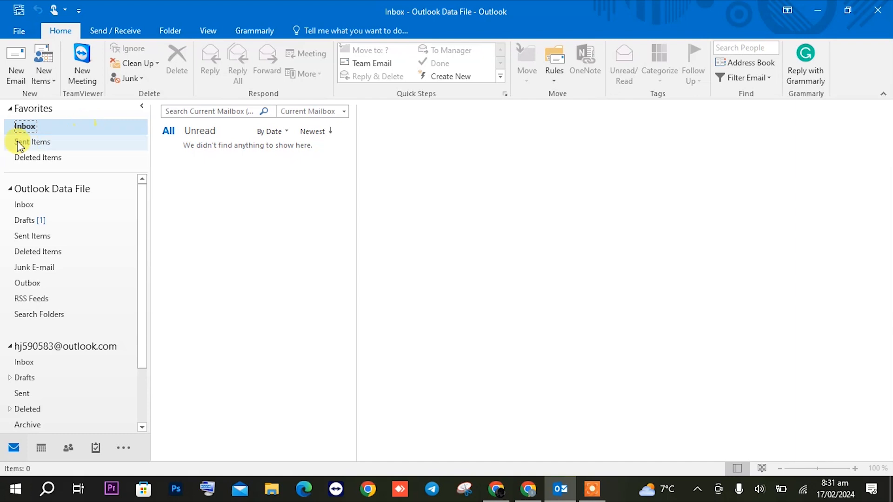
# Browse the Sent Items, Deleted Items and Inbox favorites
pyautogui.click(202, 136)
pyautogui.click(170, 132)
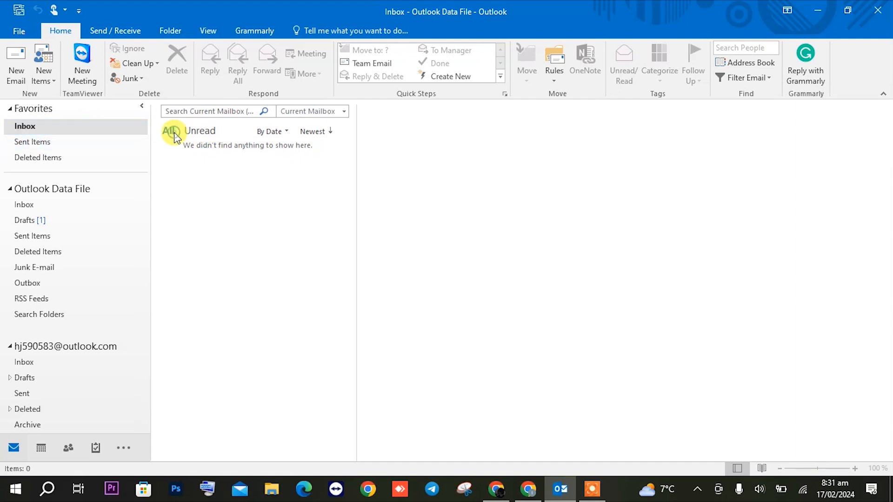
pyautogui.click(85, 143)
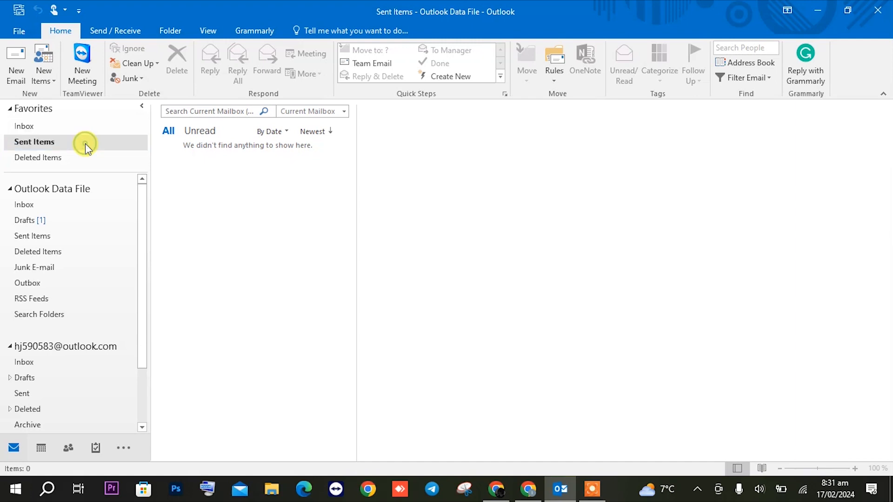
pyautogui.click(65, 157)
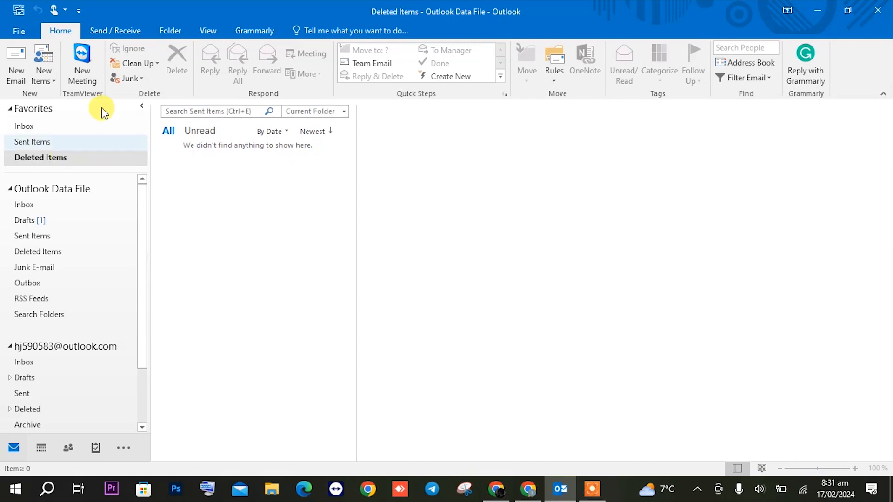
pyautogui.click(81, 134)
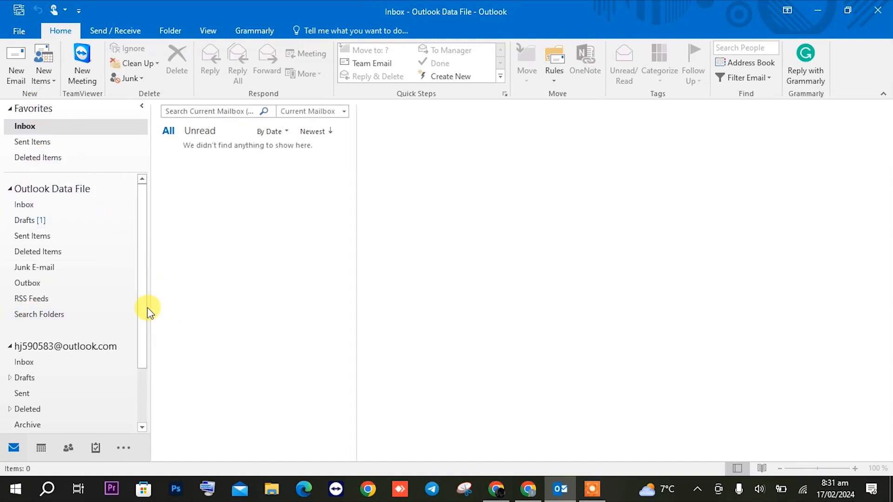
pyautogui.scroll(-3, 144, 308)
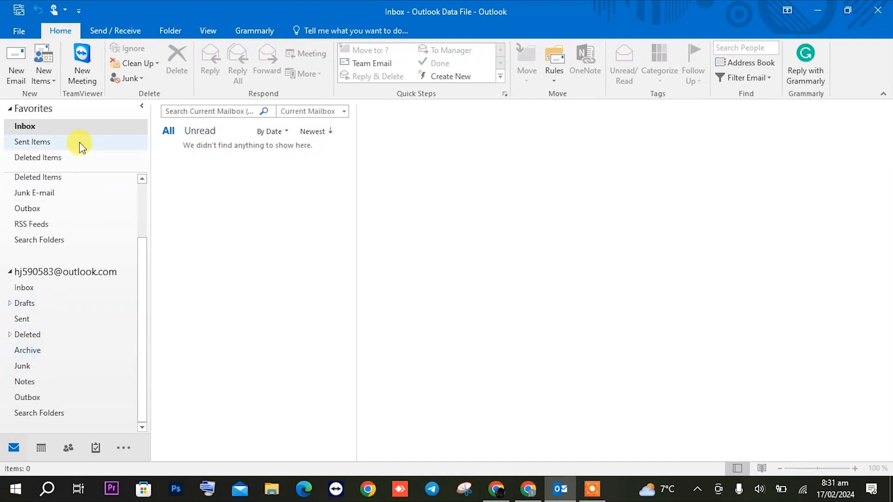
# Add the Archive folder to Favorites, view it, then remove it again
pyautogui.rightClick(44, 354)
pyautogui.click(76, 257)
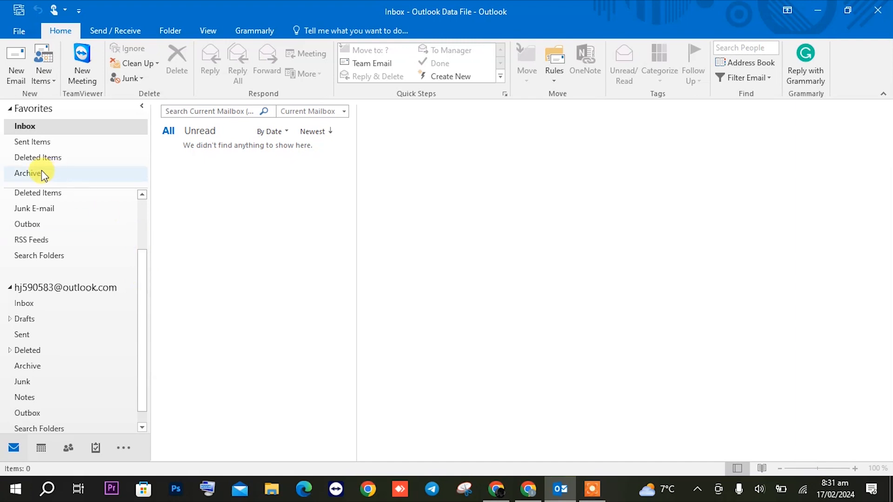
pyautogui.click(41, 173)
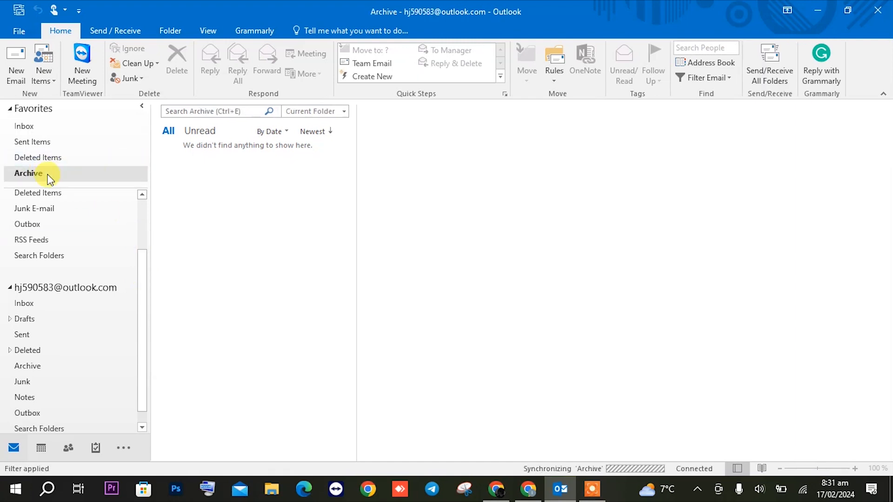
pyautogui.rightClick(47, 175)
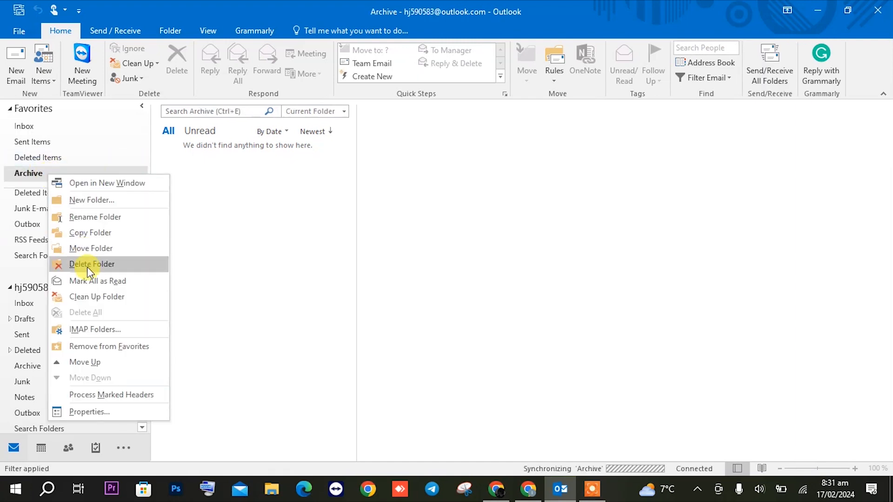
pyautogui.click(99, 341)
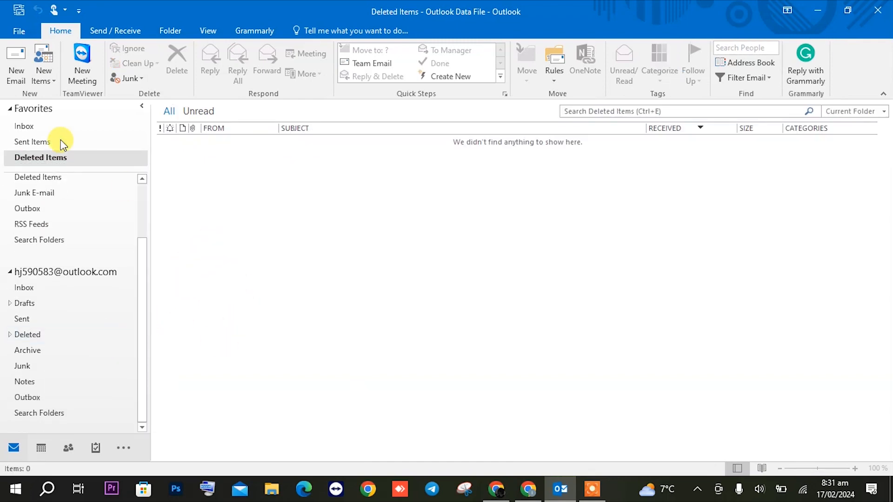
pyautogui.click(49, 127)
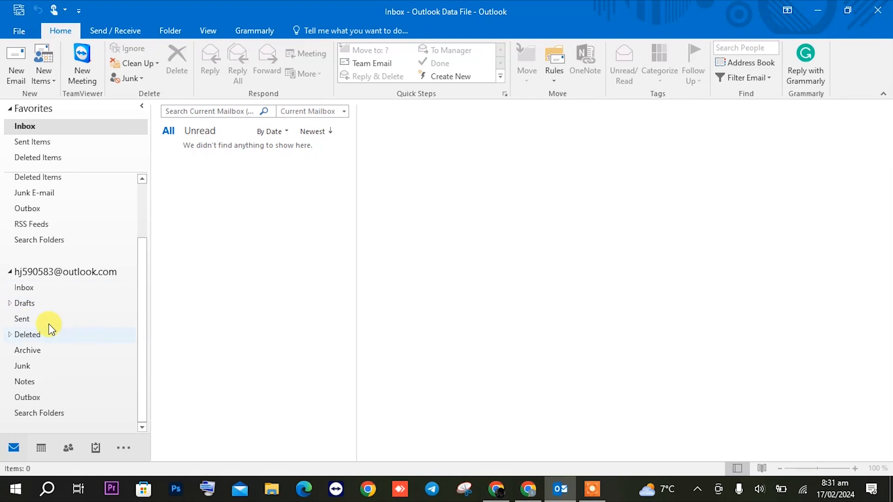
# Create a 'My video' subfolder under the account's Inbox, then view the Inbox
pyautogui.rightClick(50, 291)
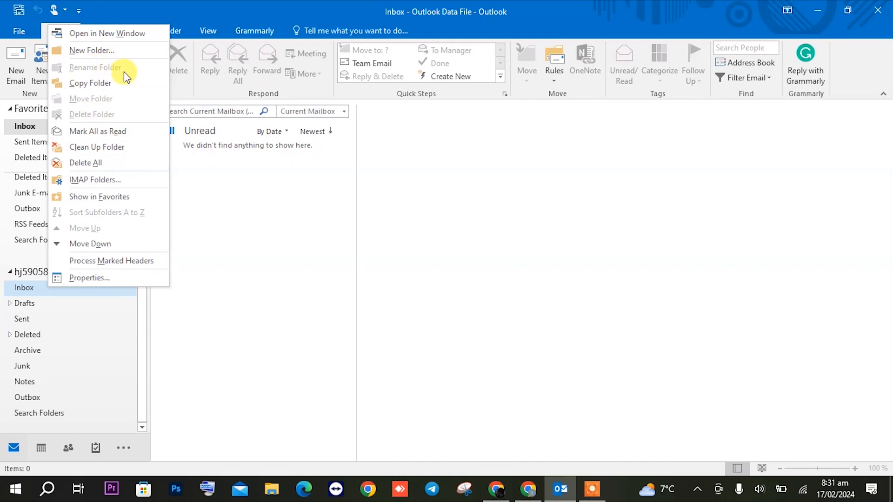
pyautogui.click(121, 55)
pyautogui.write('My v')
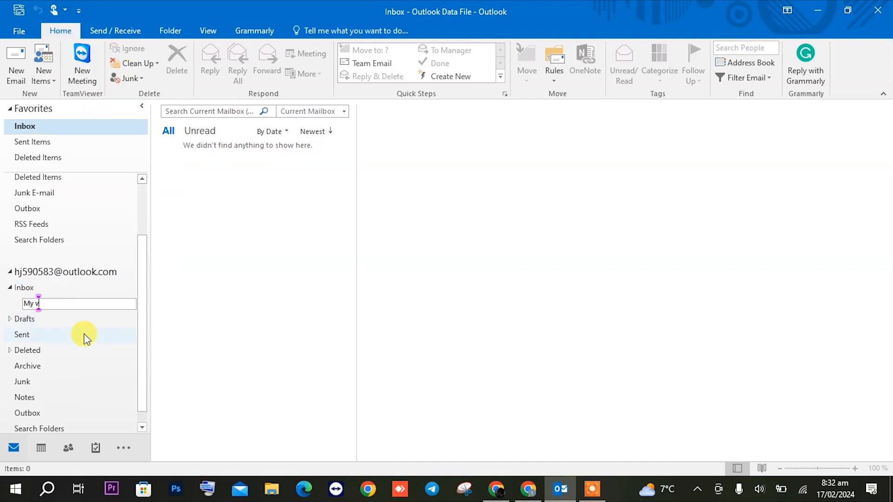
pyautogui.write('ideo')
pyautogui.press('Return')
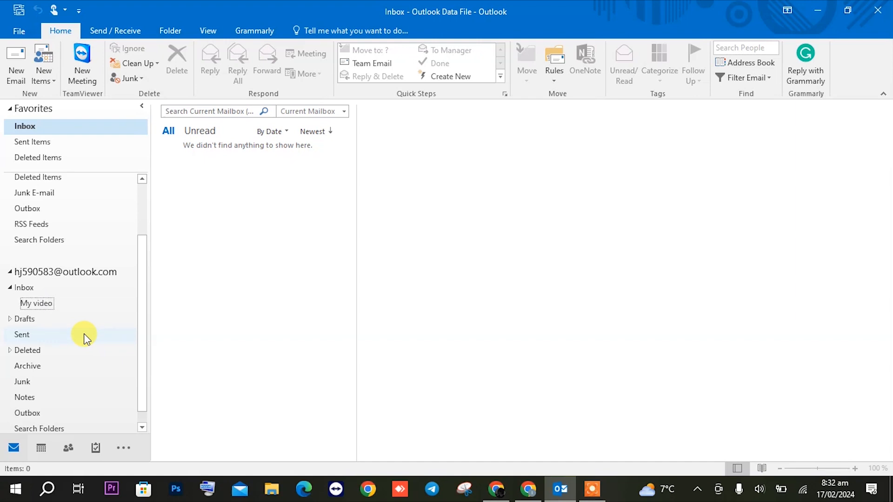
pyautogui.click(45, 304)
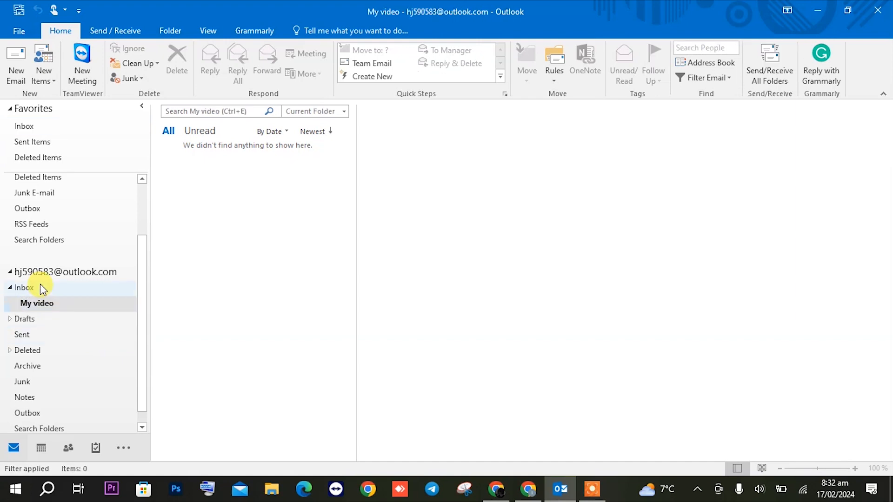
pyautogui.click(36, 287)
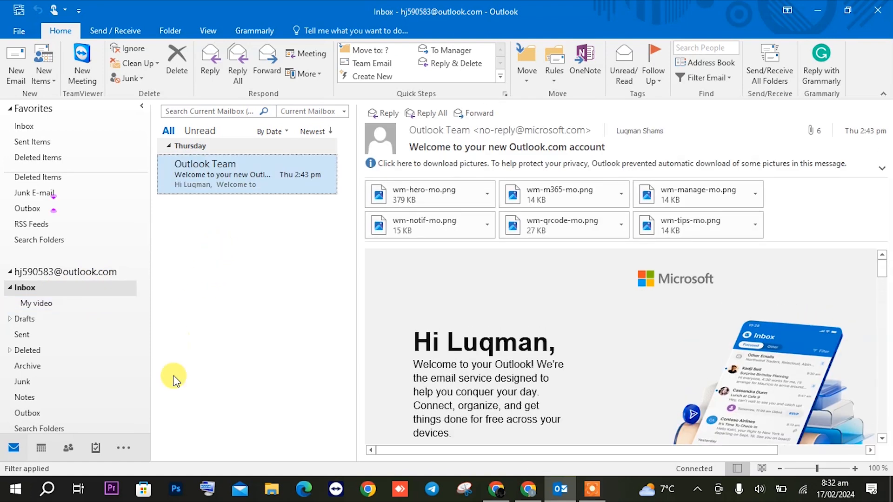
# Switch to the Calendar and select Tuesday 13 to Wednesday 14 February 2024
pyautogui.click(41, 449)
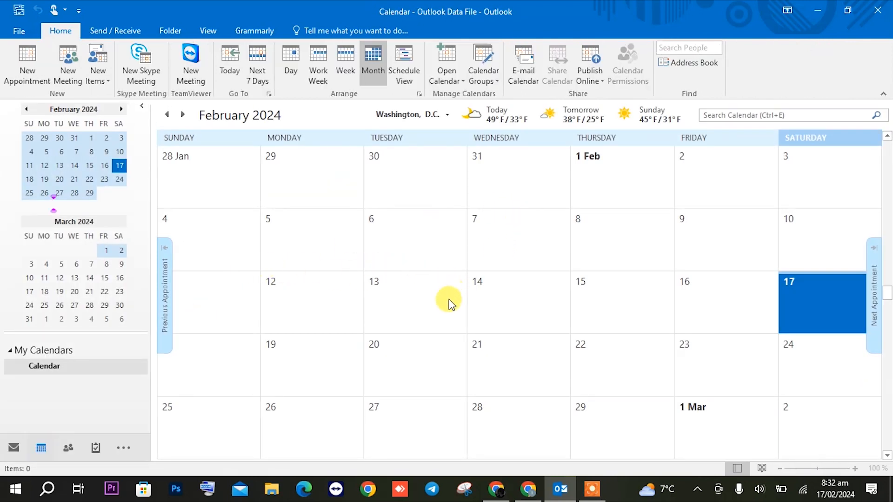
pyautogui.moveTo(392, 308); pyautogui.dragTo(525, 321)
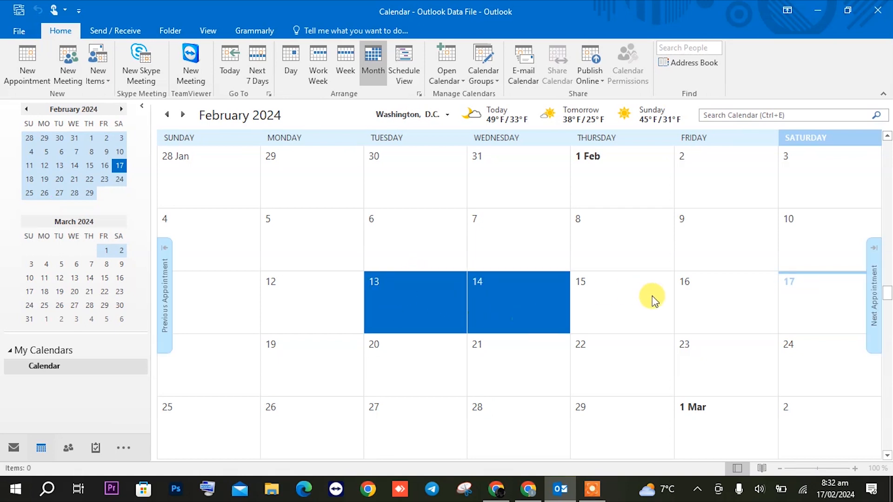
pyautogui.click(496, 488)
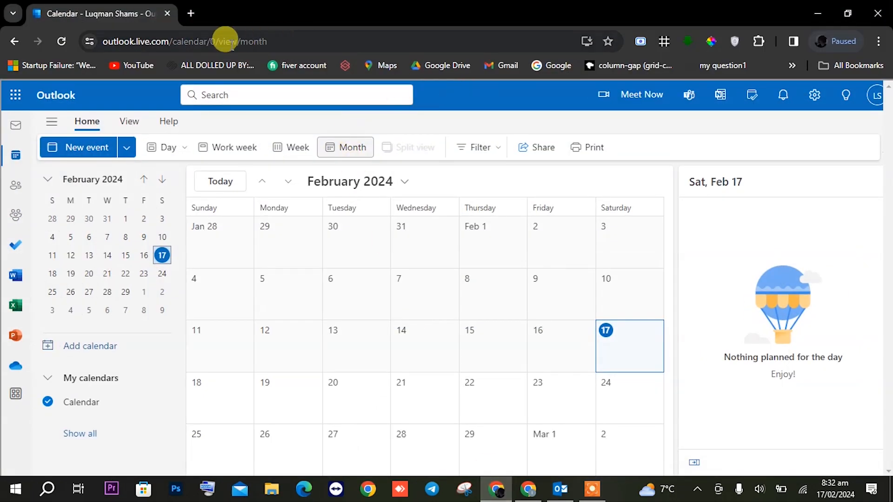
pyautogui.click(19, 154)
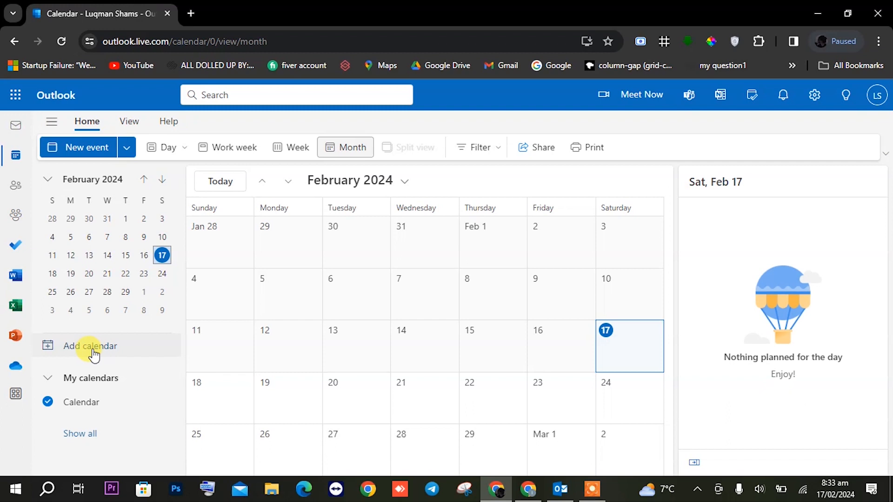
pyautogui.click(94, 353)
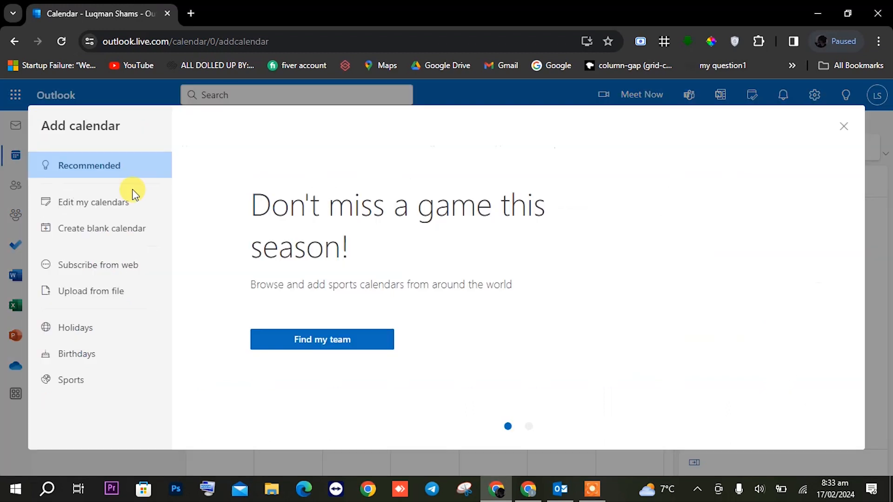
pyautogui.click(112, 210)
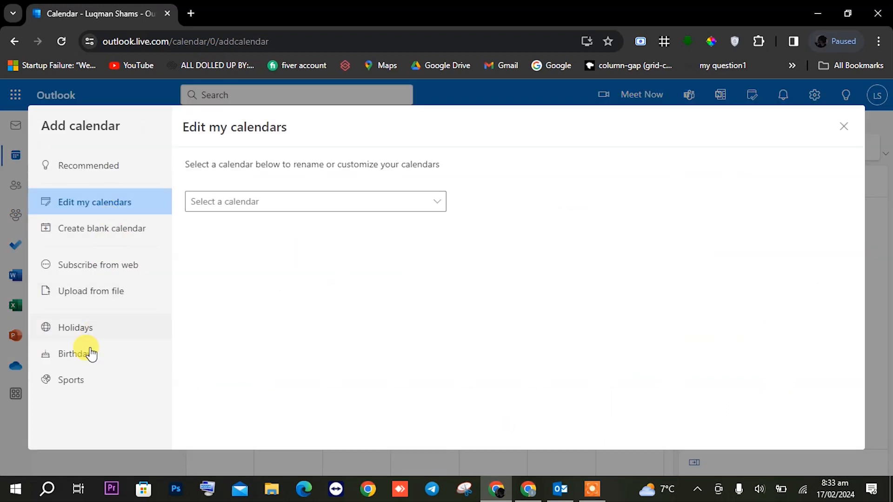
pyautogui.click(75, 334)
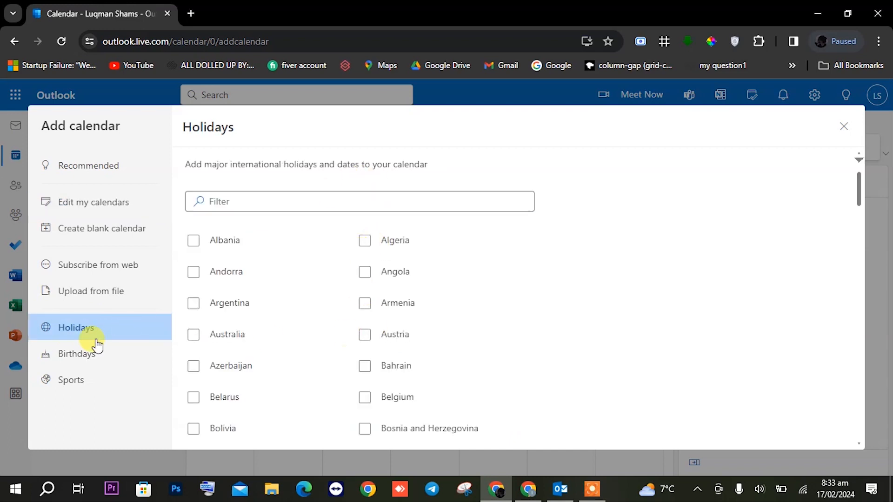
pyautogui.click(102, 359)
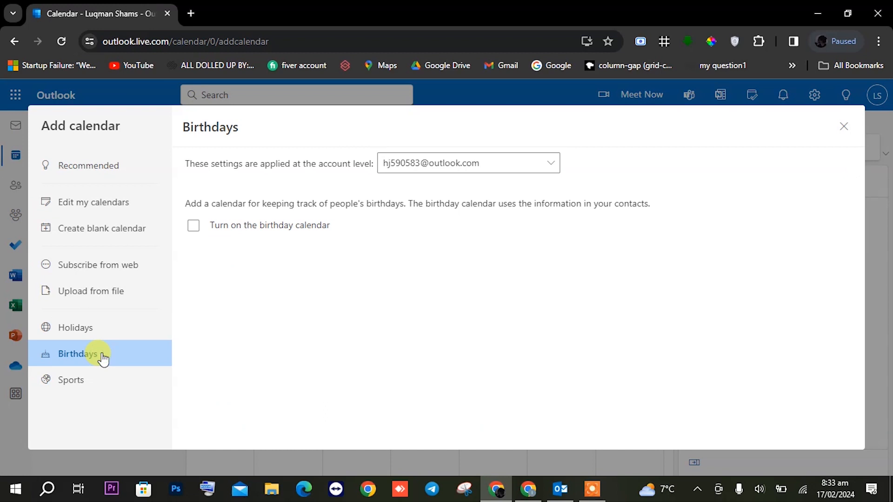
pyautogui.click(296, 225)
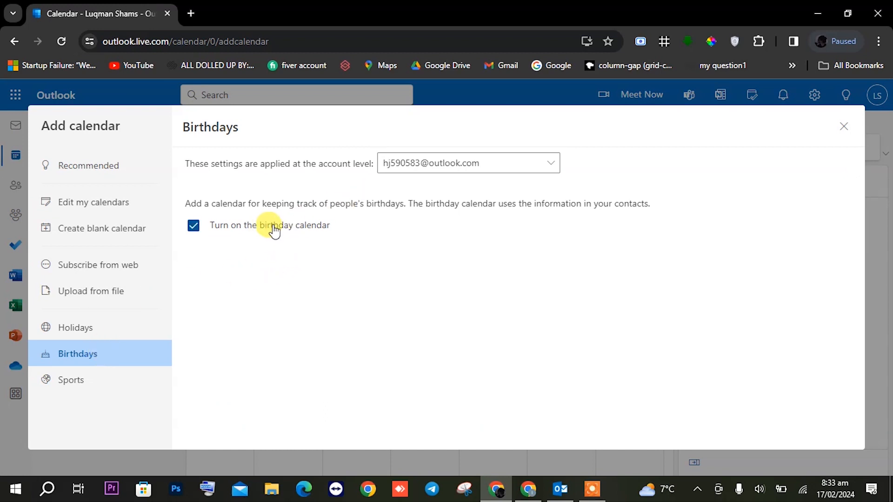
pyautogui.click(192, 228)
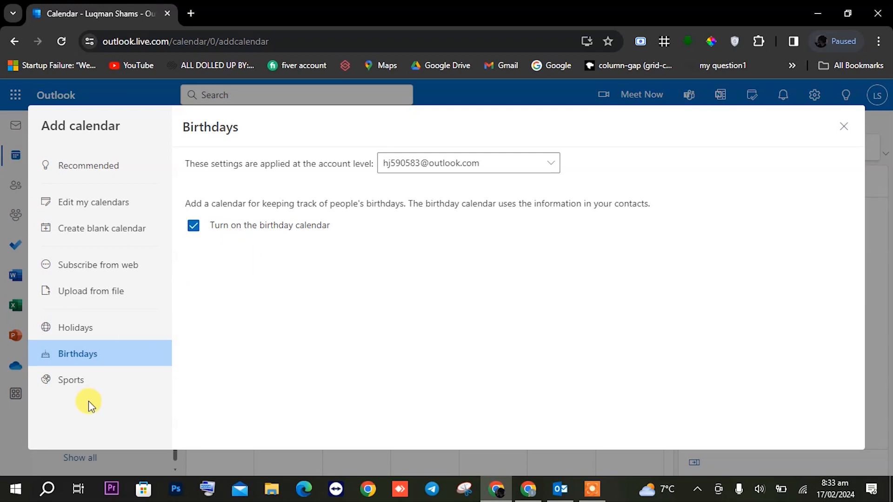
pyautogui.click(88, 388)
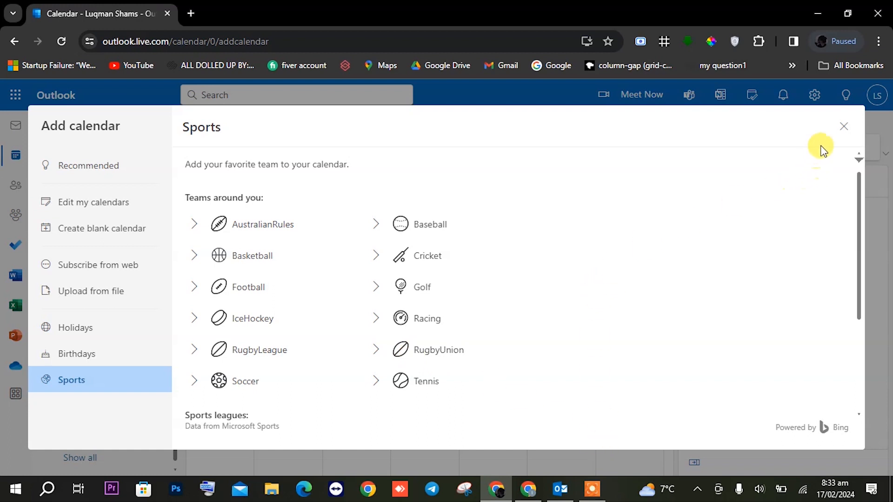
pyautogui.click(841, 127)
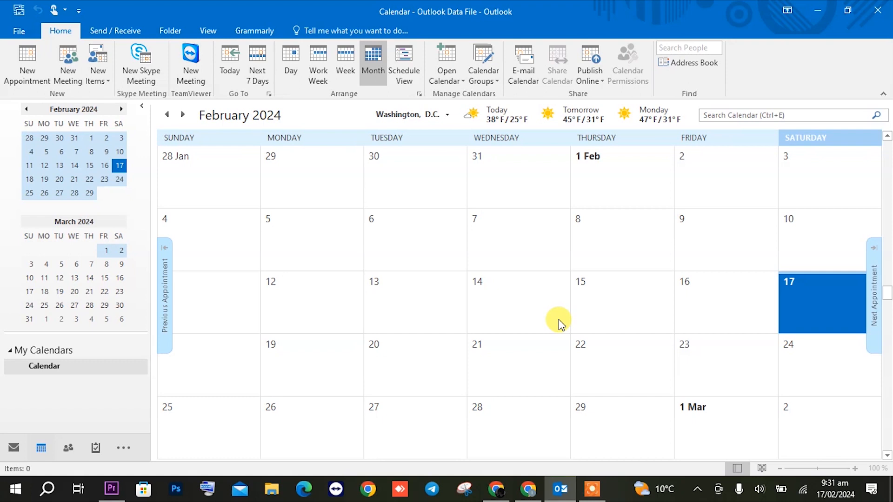
# Open a blank contact form in Contacts, close it unsaved, and show the To-Do List
pyautogui.click(69, 448)
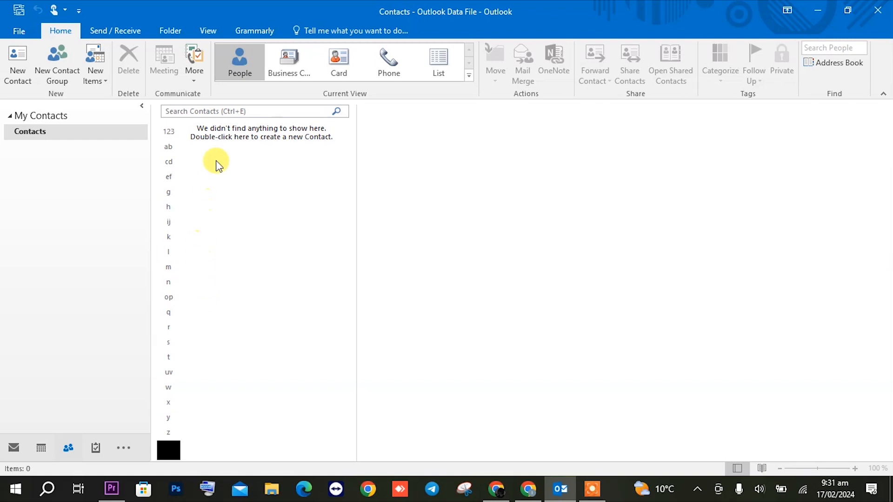
pyautogui.click(23, 67)
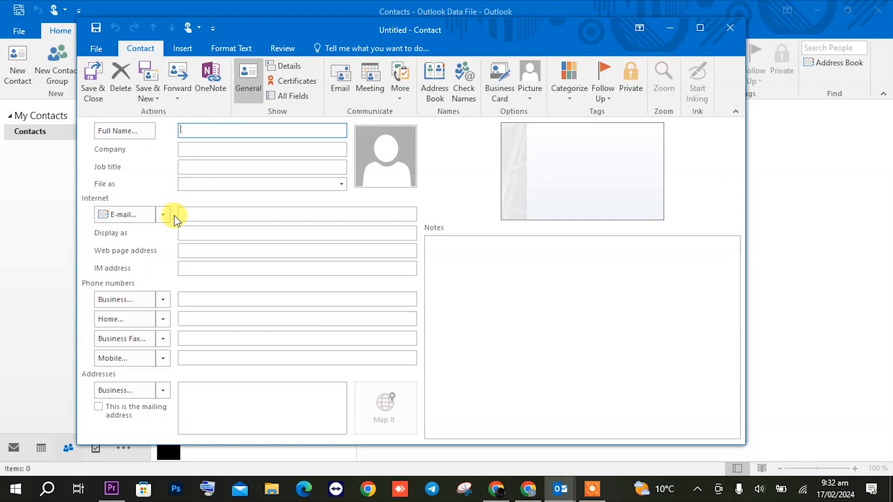
pyautogui.click(201, 214)
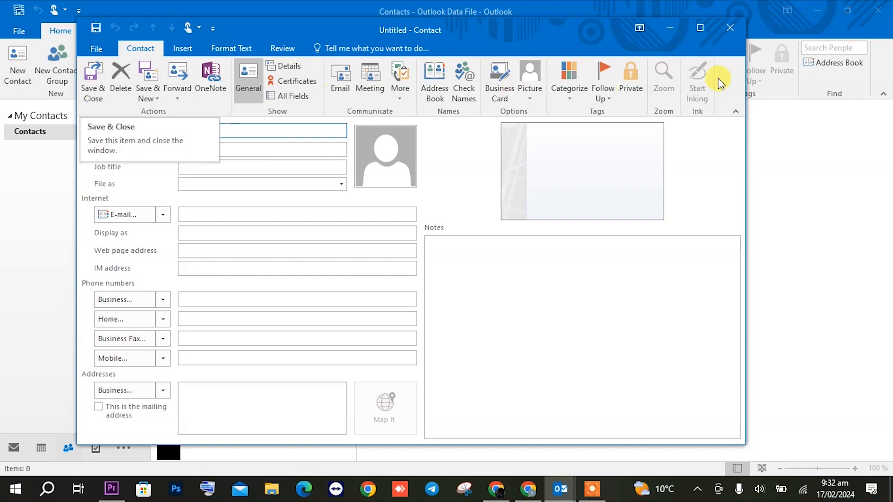
pyautogui.click(732, 28)
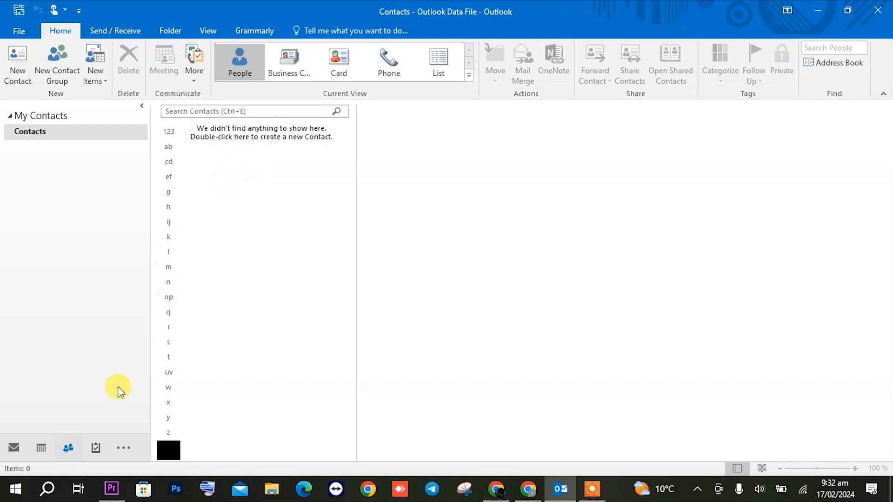
pyautogui.click(96, 446)
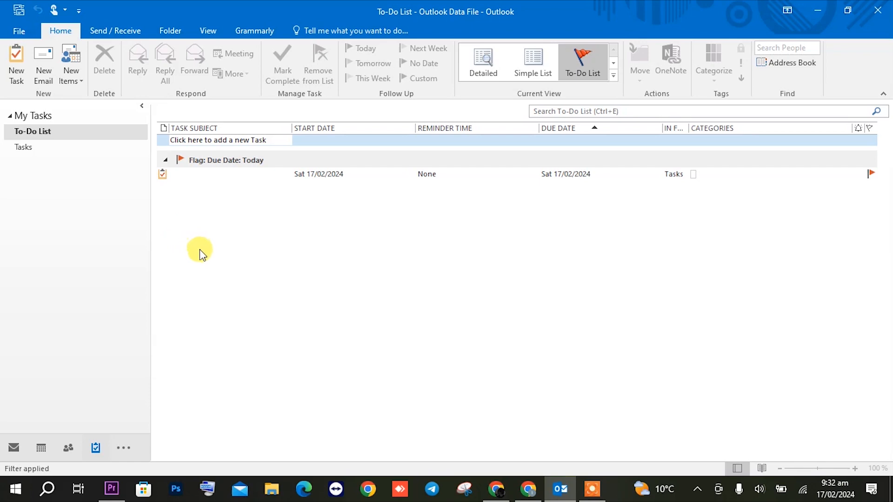
# Add an 'Email friend' task with start and due date 17/02/2024
pyautogui.click(227, 139)
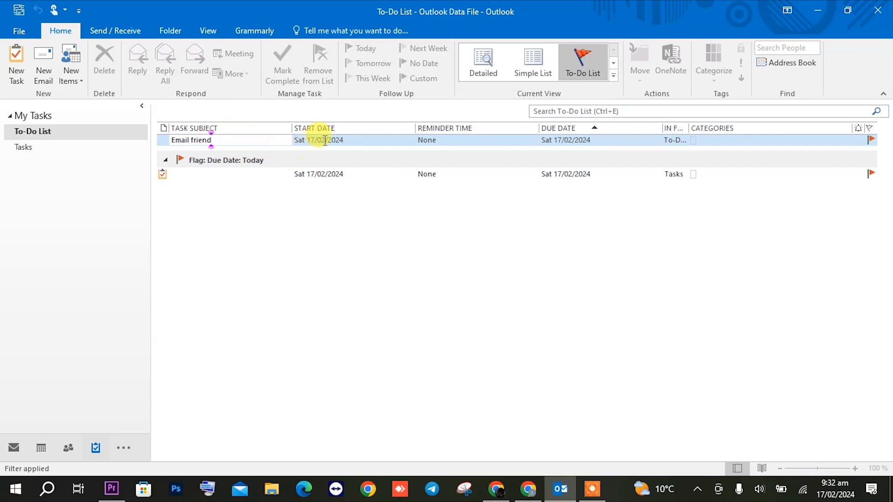
pyautogui.moveTo(325, 140); pyautogui.dragTo(345, 142)
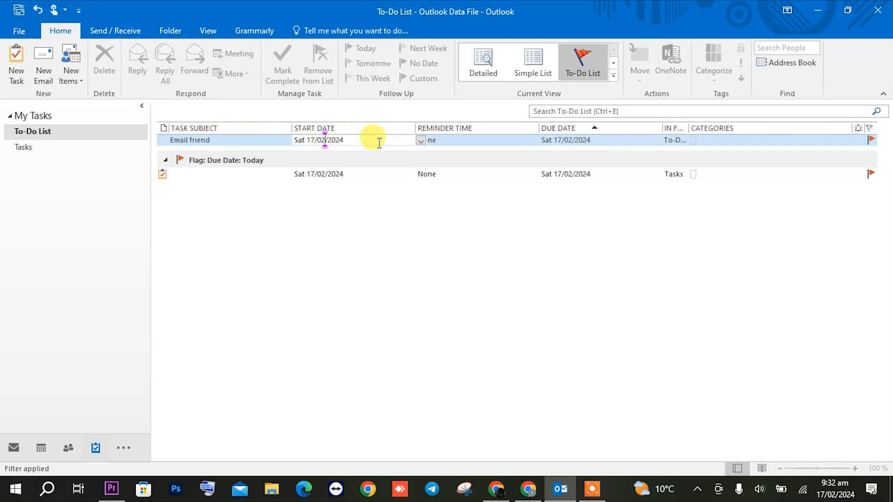
pyautogui.click(462, 142)
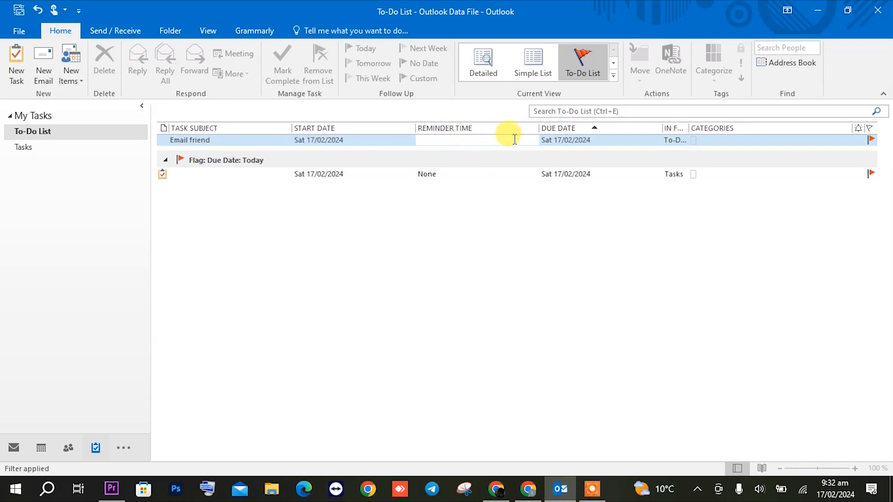
pyautogui.click(634, 139)
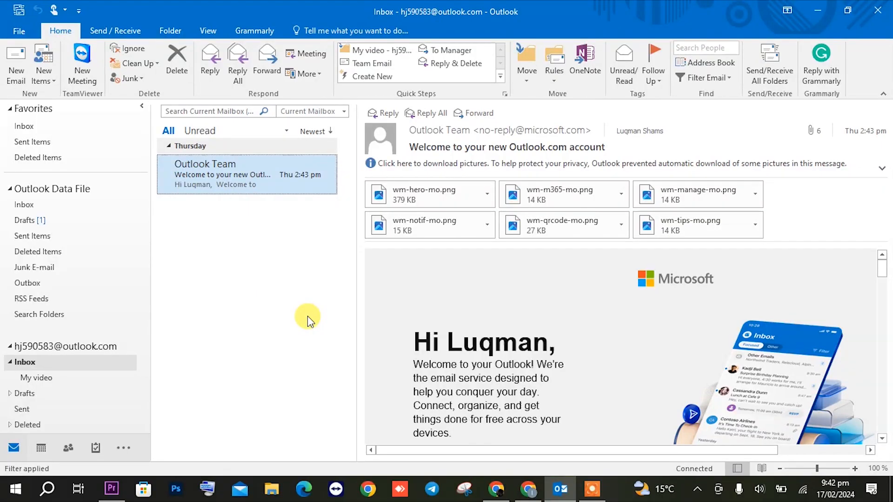
# Create a new rule with the condition 'where my name is in the To box'
pyautogui.click(19, 33)
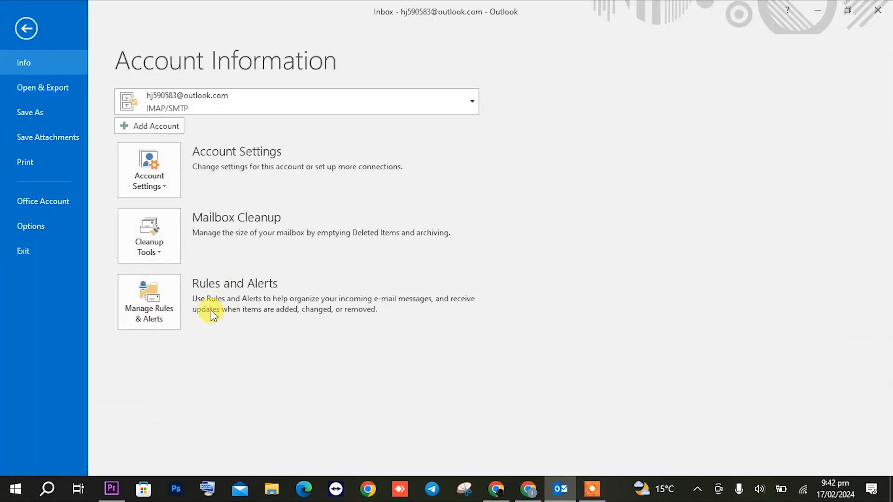
pyautogui.click(166, 304)
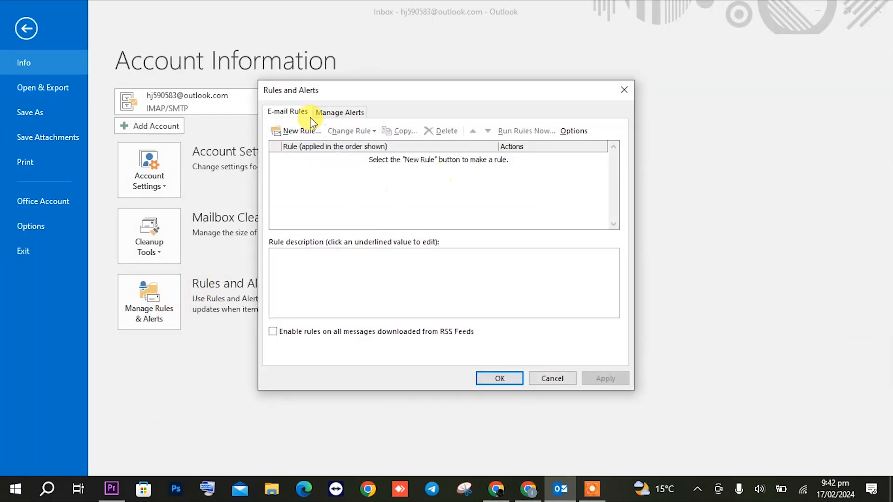
pyautogui.click(291, 132)
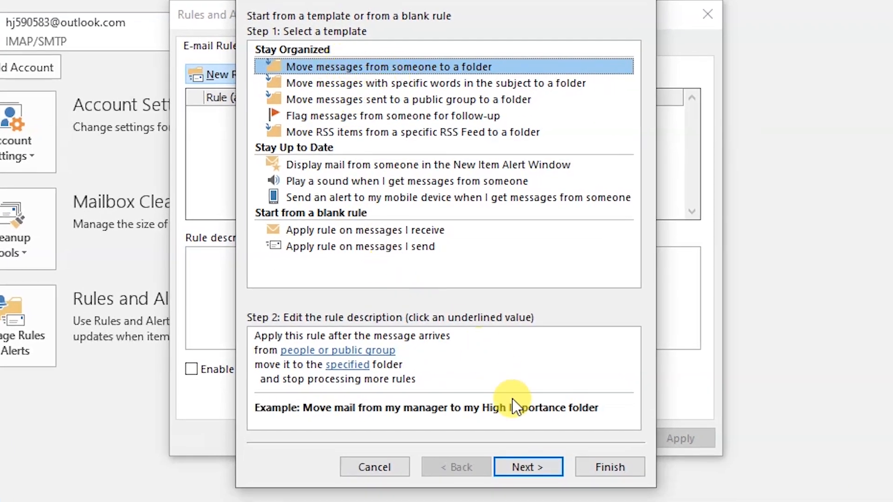
pyautogui.click(513, 471)
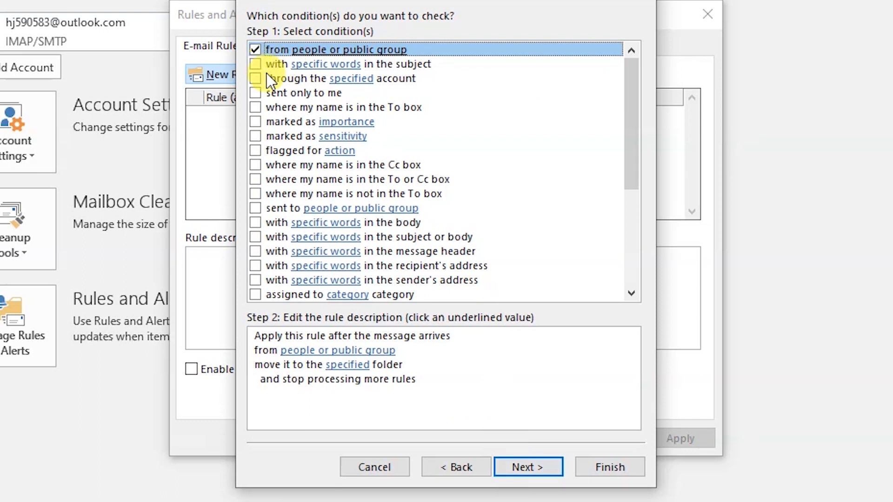
pyautogui.click(255, 107)
pyautogui.click(255, 50)
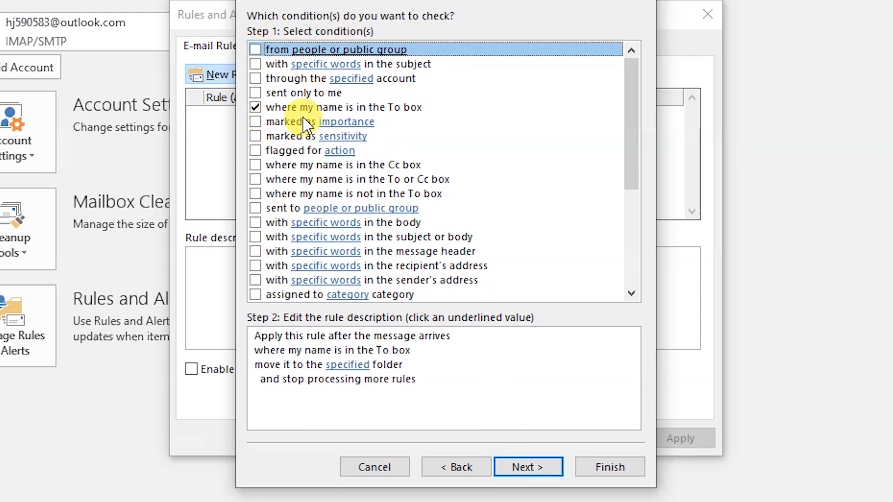
pyautogui.press('Return')
# Make the rule move messages to Inbox, except where my name is in the To box
pyautogui.click(255, 50)
pyautogui.click(349, 365)
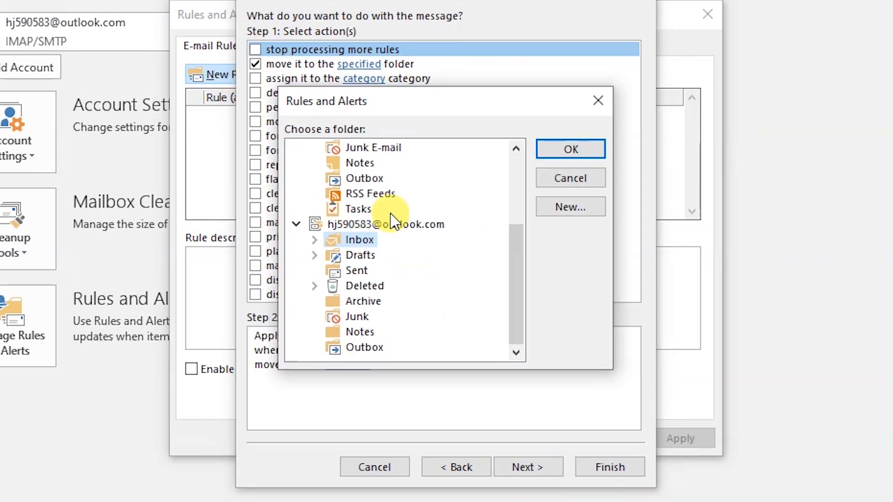
pyautogui.click(546, 150)
pyautogui.press('Return')
pyautogui.click(255, 108)
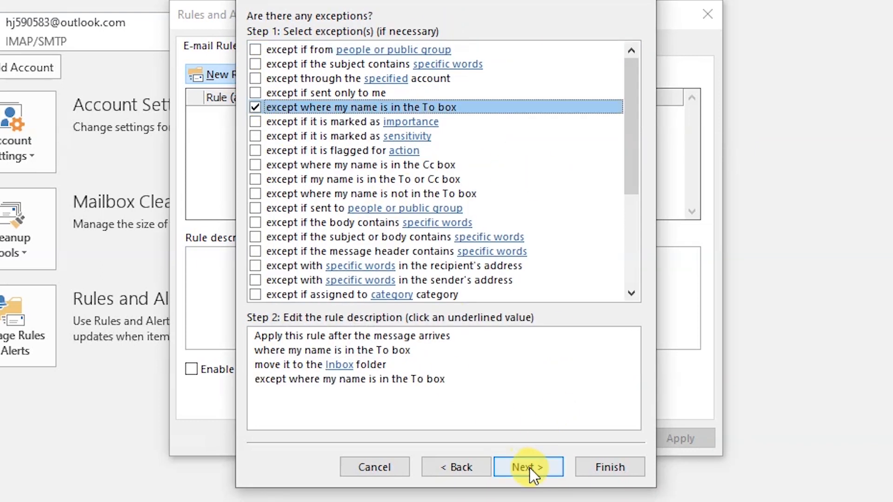
pyautogui.click(525, 468)
# Set the rule to run on existing messages, finish, apply it, and return to mail
pyautogui.click(292, 160)
pyautogui.click(339, 307)
pyautogui.click(570, 149)
pyautogui.click(610, 467)
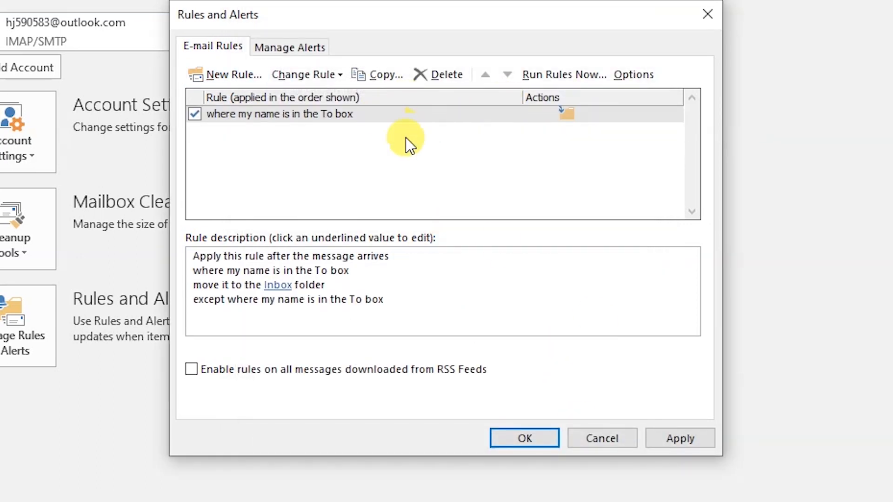
pyautogui.click(680, 439)
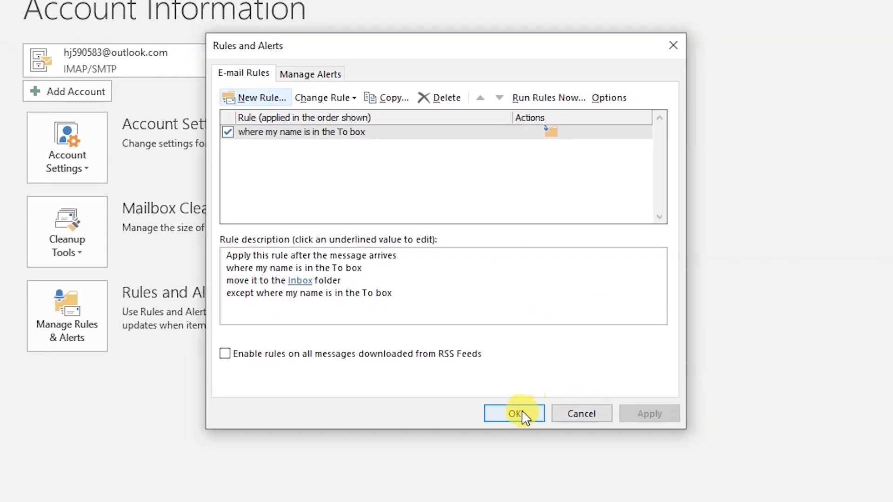
pyautogui.click(525, 438)
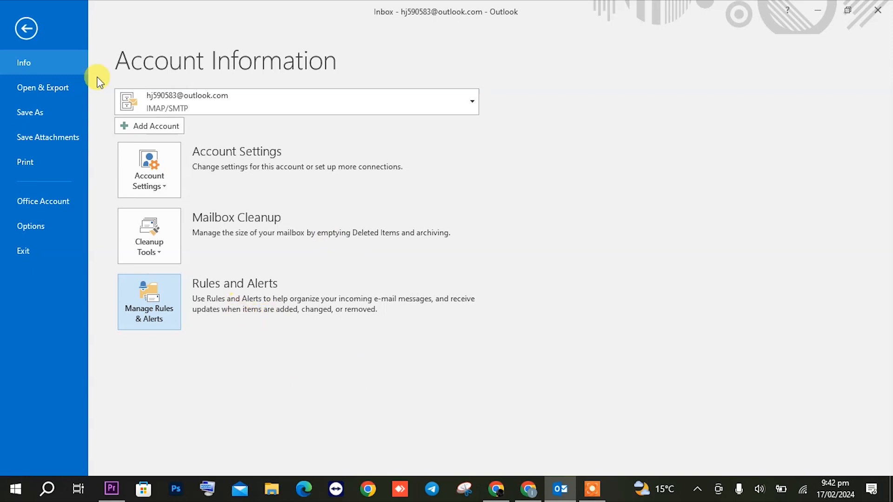
pyautogui.click(25, 29)
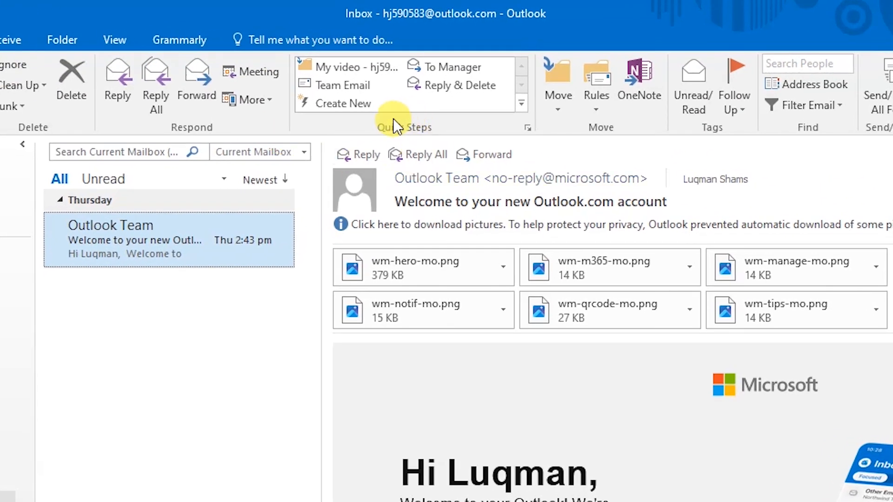
# Create a new Move to folder quick step with My video as its destination
pyautogui.click(354, 108)
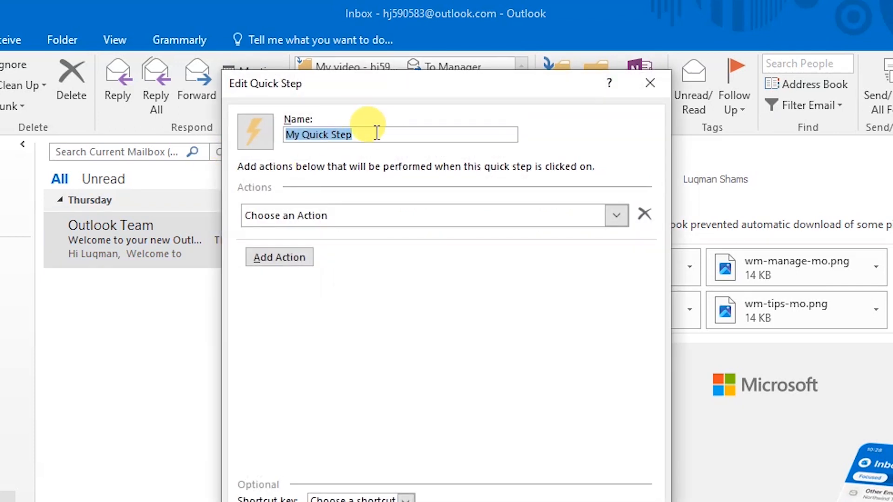
pyautogui.click(397, 213)
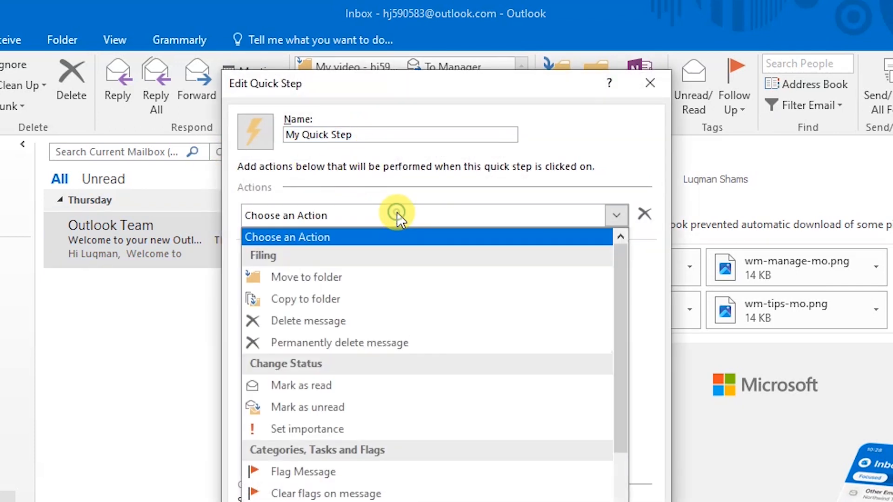
pyautogui.click(363, 288)
pyautogui.click(383, 246)
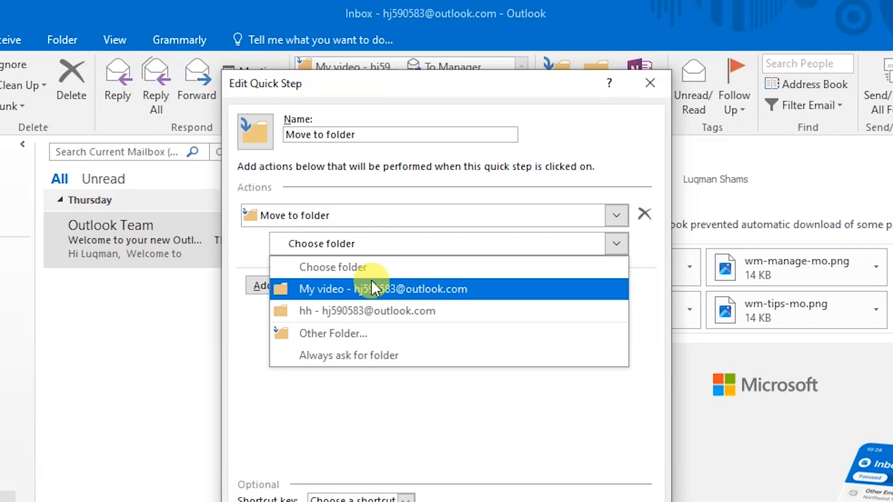
pyautogui.click(369, 290)
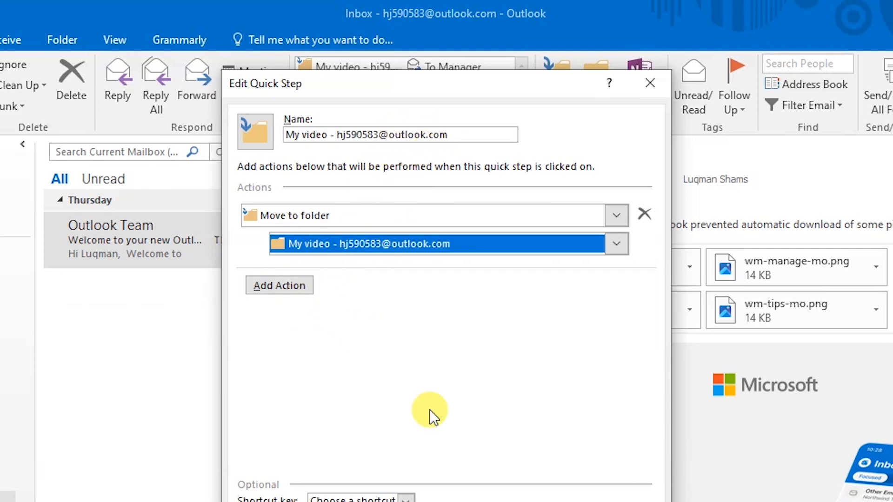
pyautogui.click(536, 441)
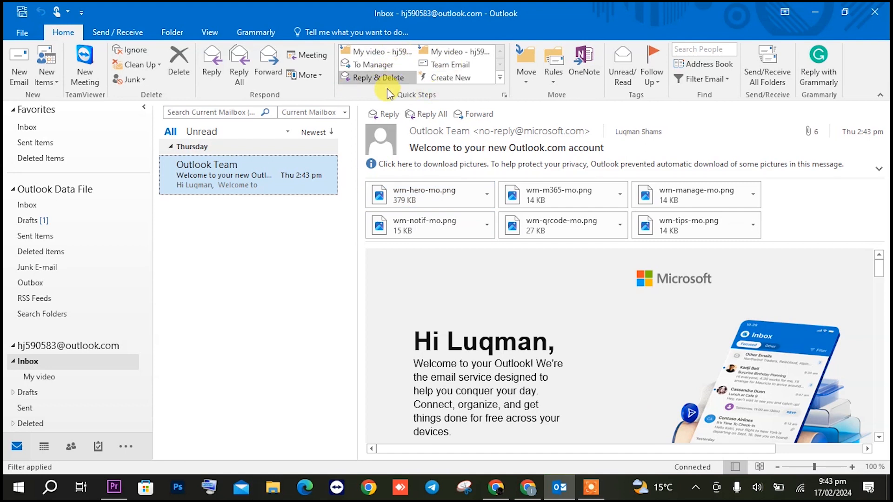
# Apply the new quick step to file the Outlook Team message into My video, then check it there
pyautogui.click(379, 52)
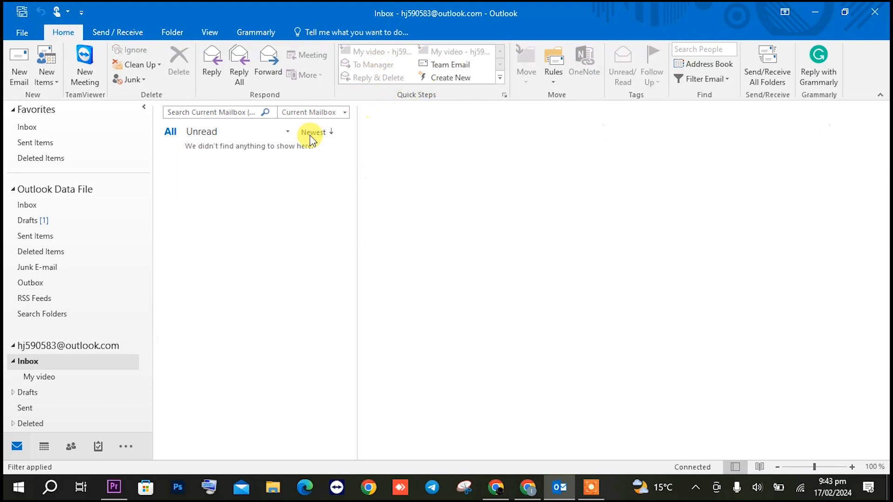
pyautogui.click(55, 376)
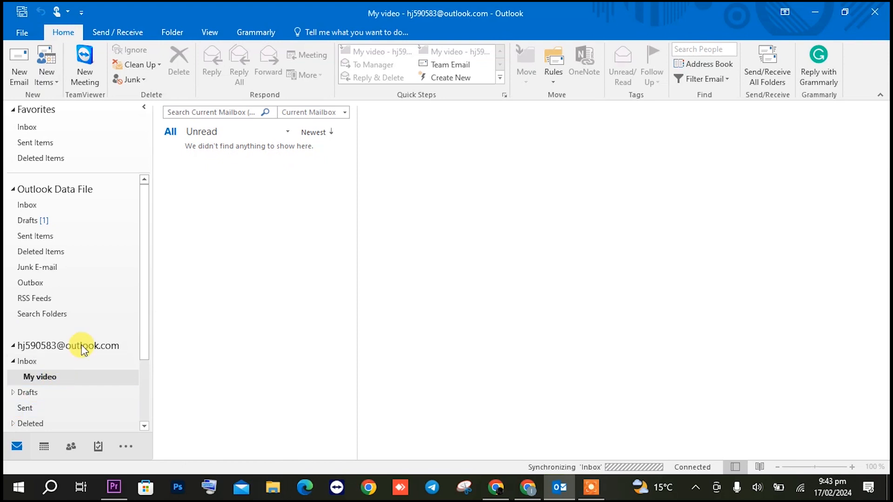
pyautogui.click(243, 176)
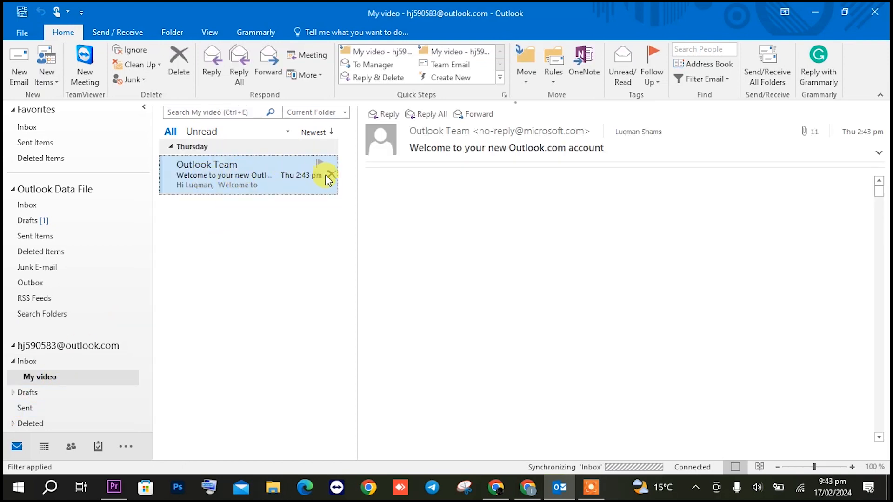